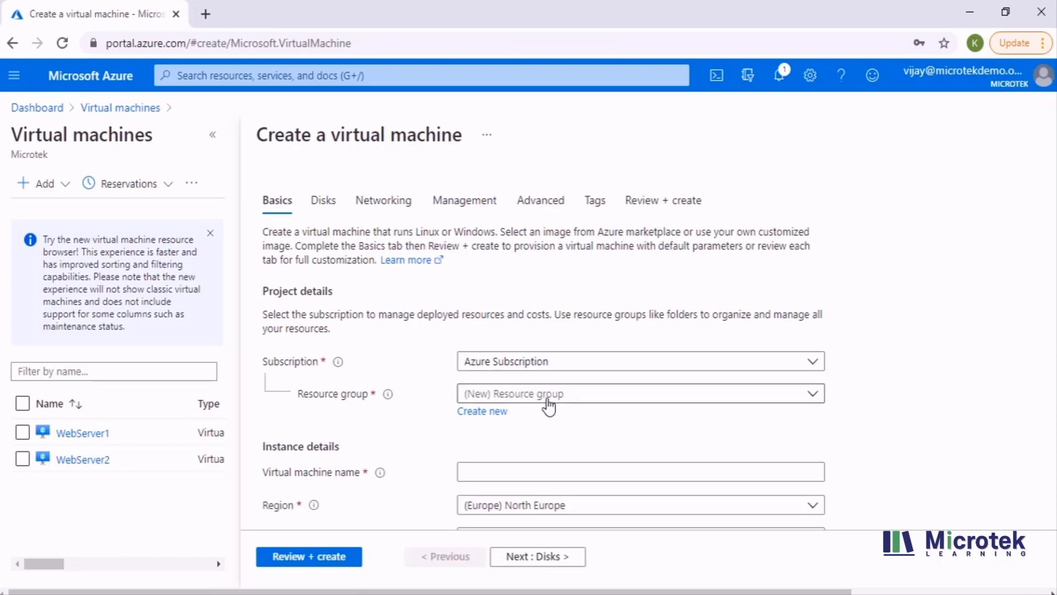
- Create a new resource group named ADE for the virtual machine
left_click(551, 393)
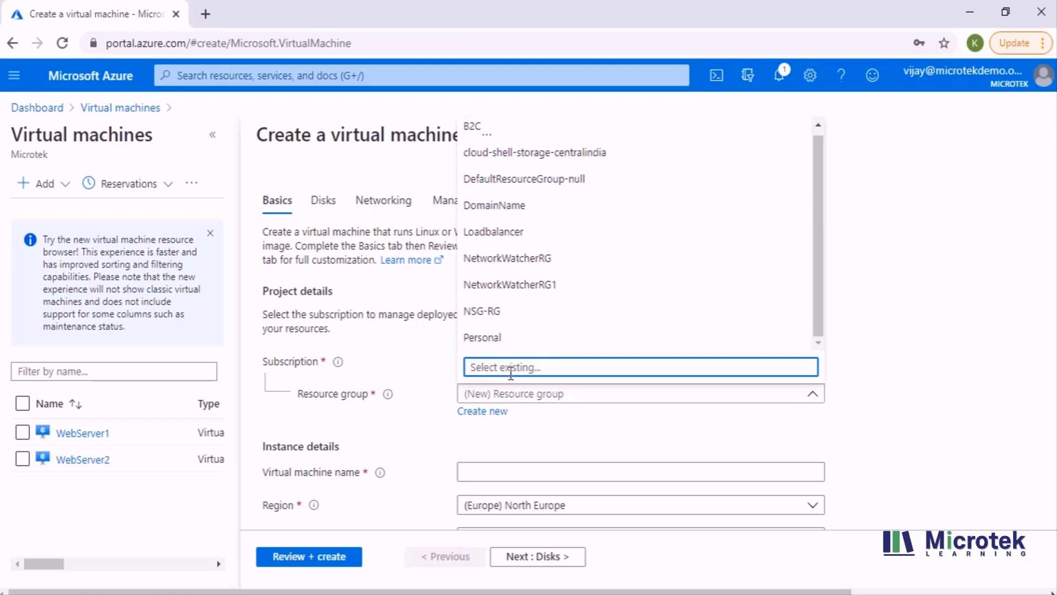
type("A")
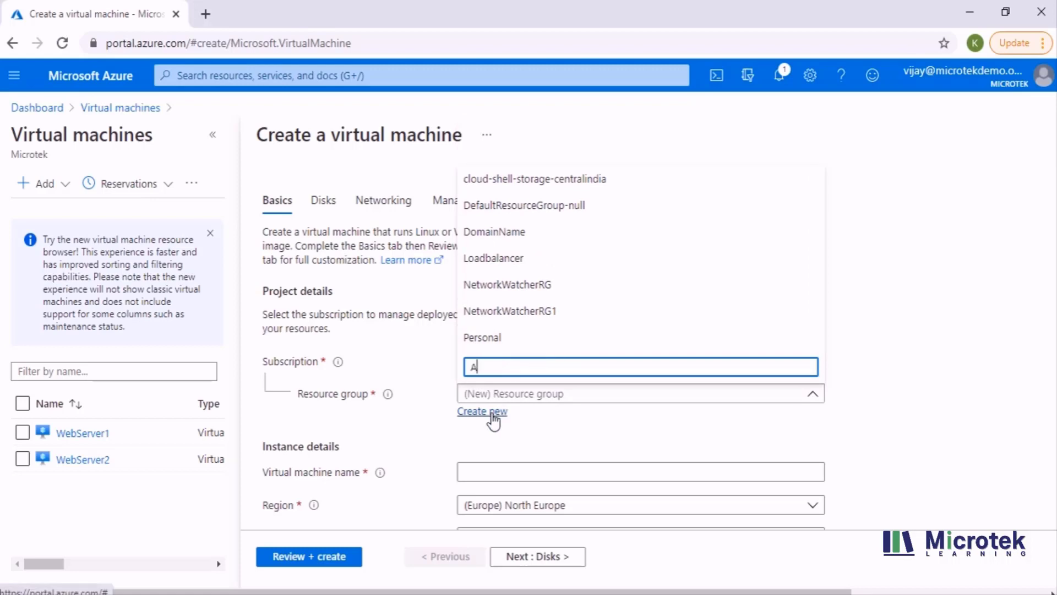
left_click(491, 414)
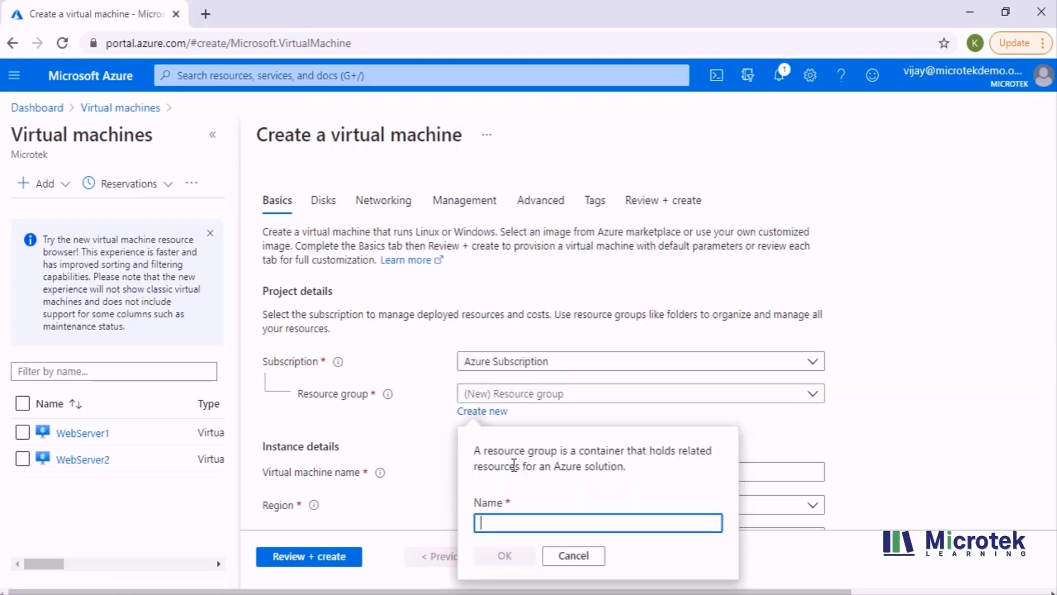
type("ADE")
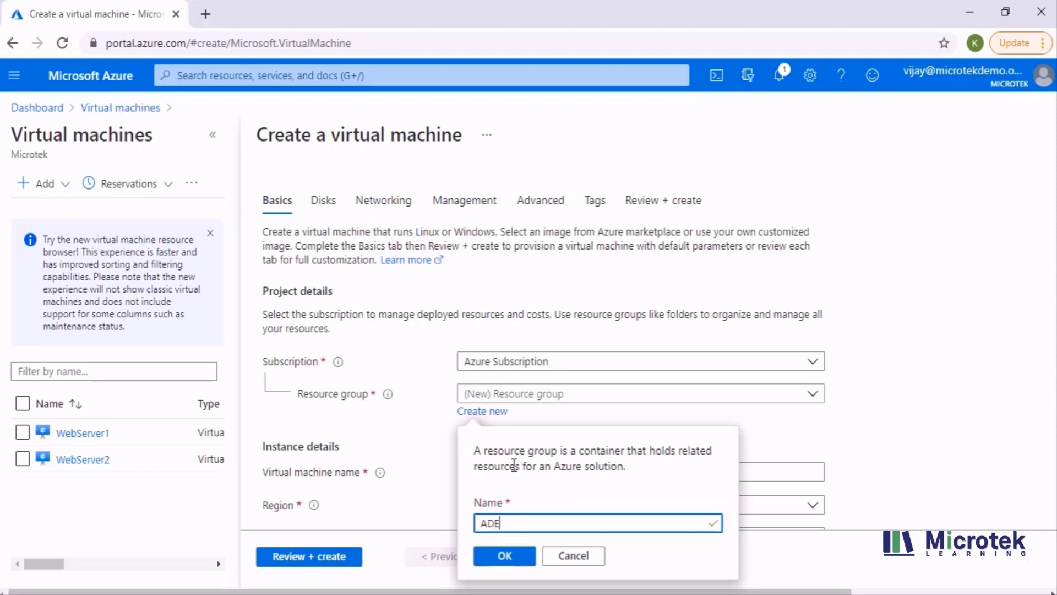
left_click(504, 556)
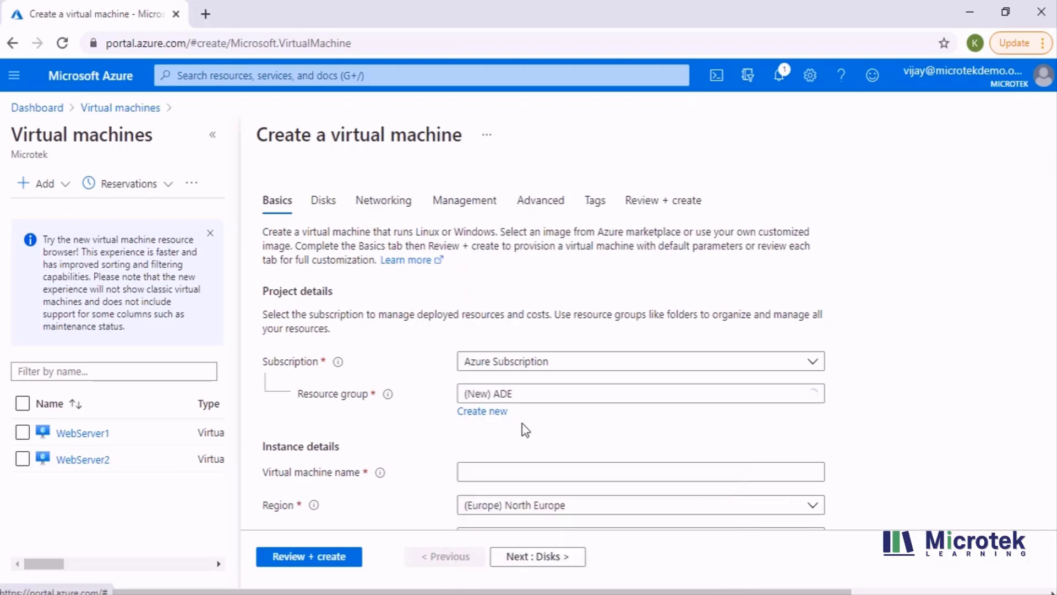
- Enter VM-ADE as the virtual machine name
scroll(518, 407, "down", 2)
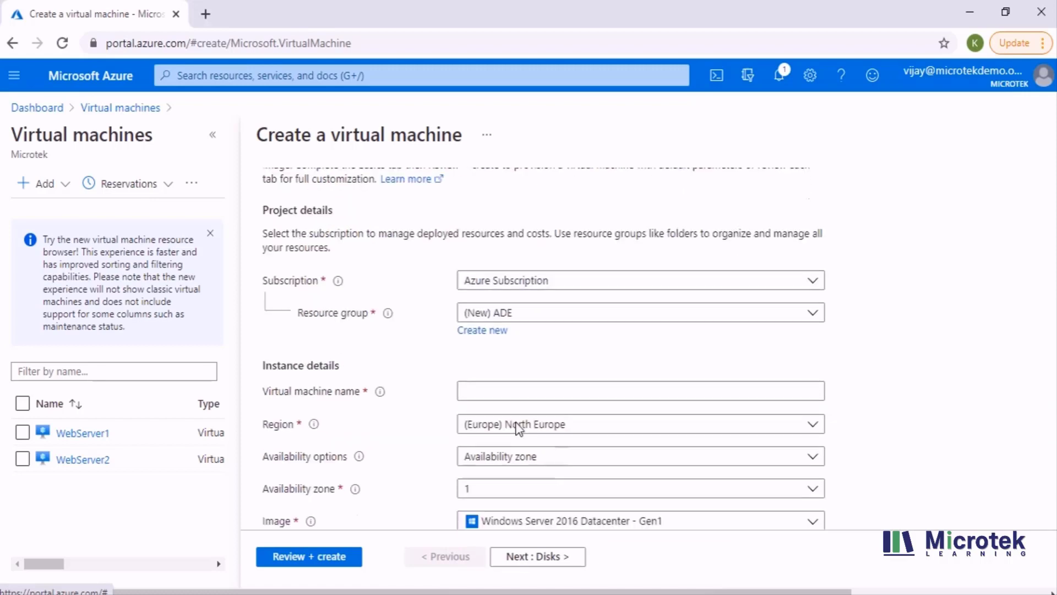
left_click(480, 389)
type("V")
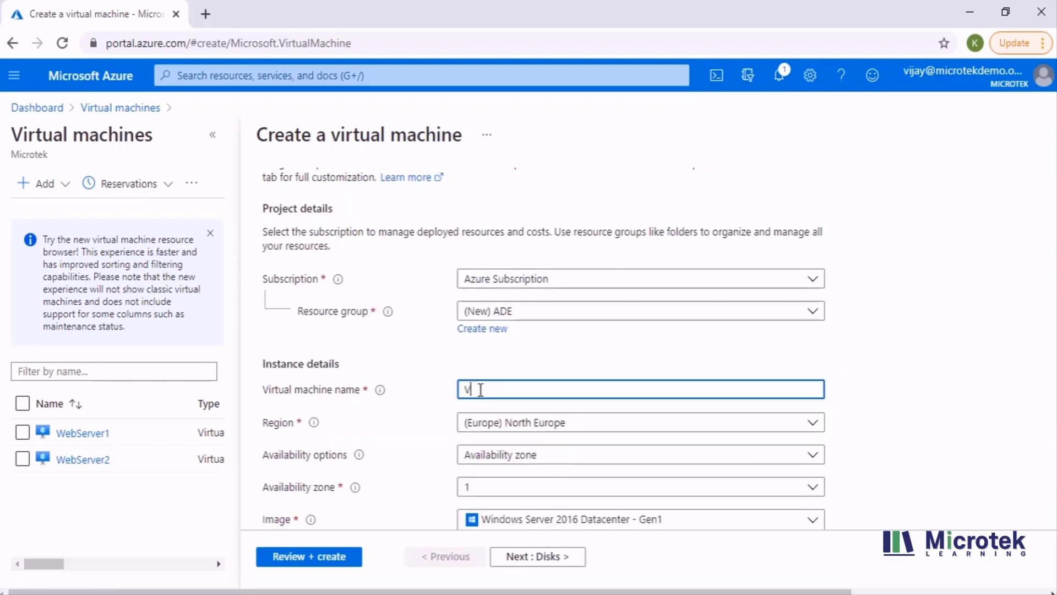
type("M-A")
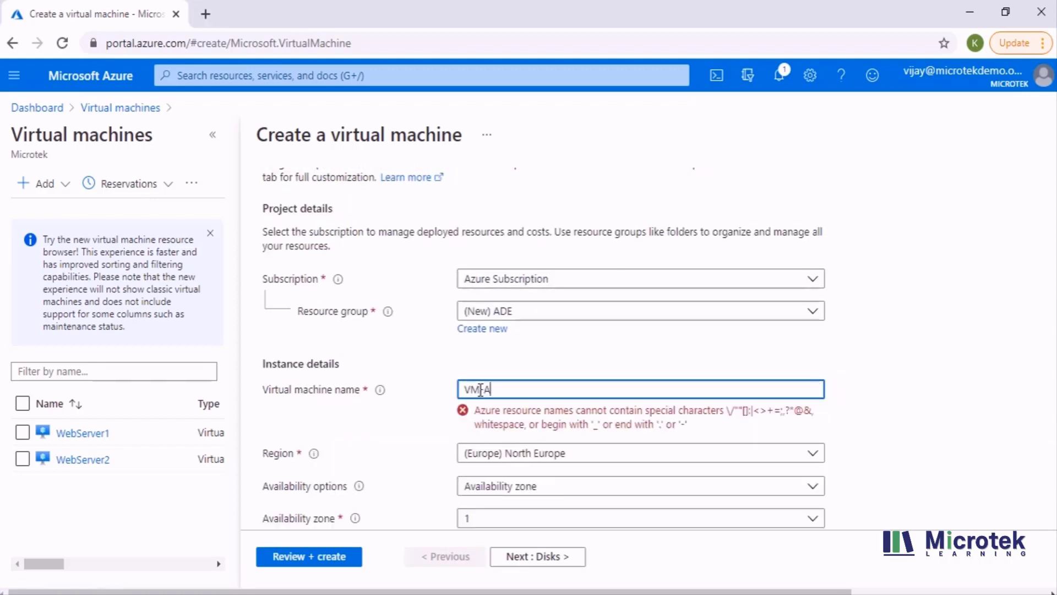
type("DE")
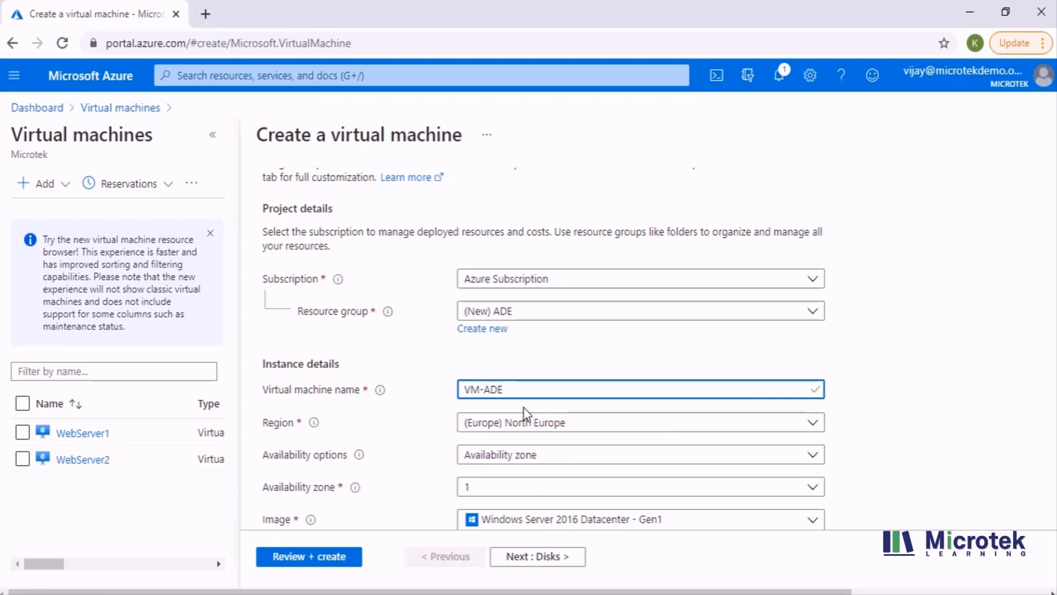
scroll(521, 427, "down", 3)
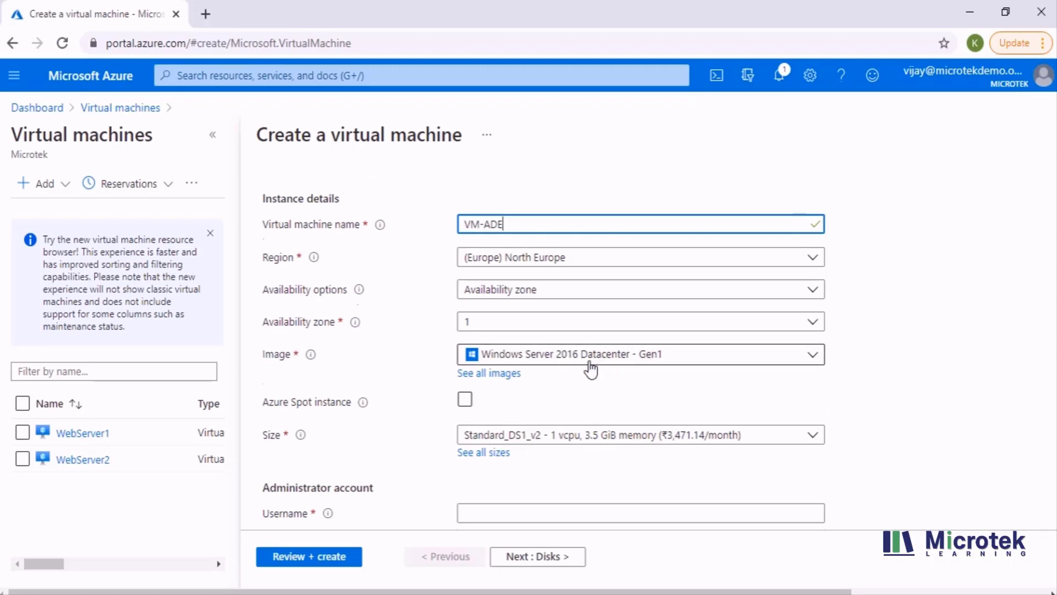
- Set admin username AzureAdmin with a confirmed password, then continue to the Disks step
scroll(589, 369, "down", 3)
left_click(502, 347)
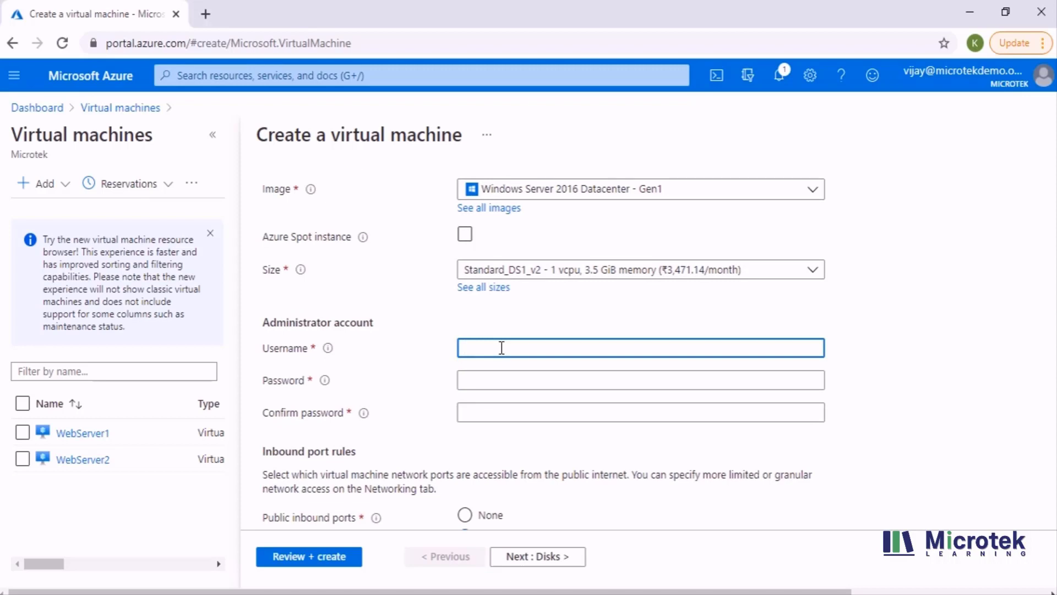
type("Azure")
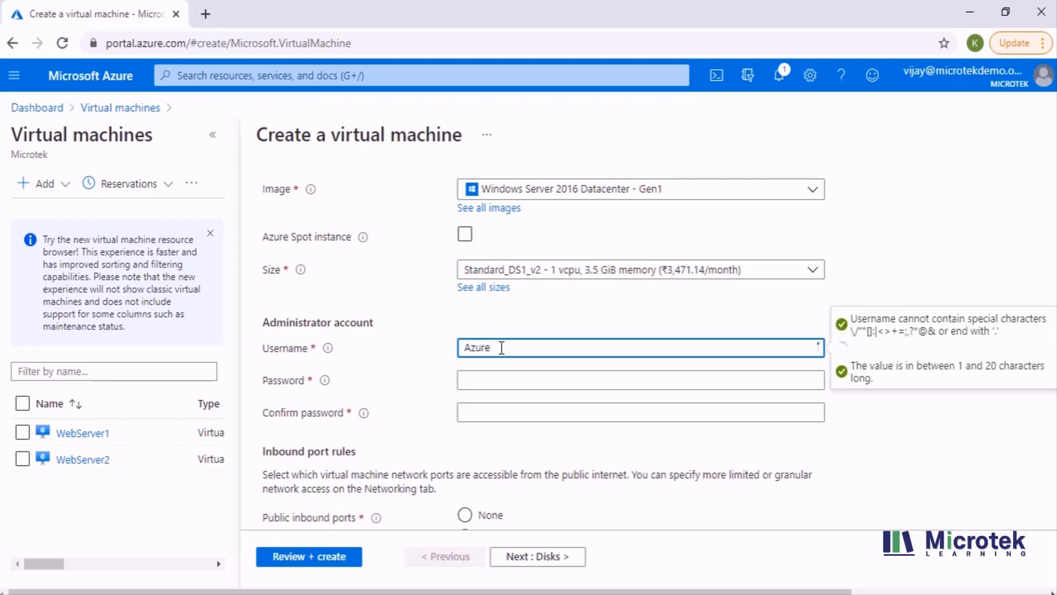
type("Admin")
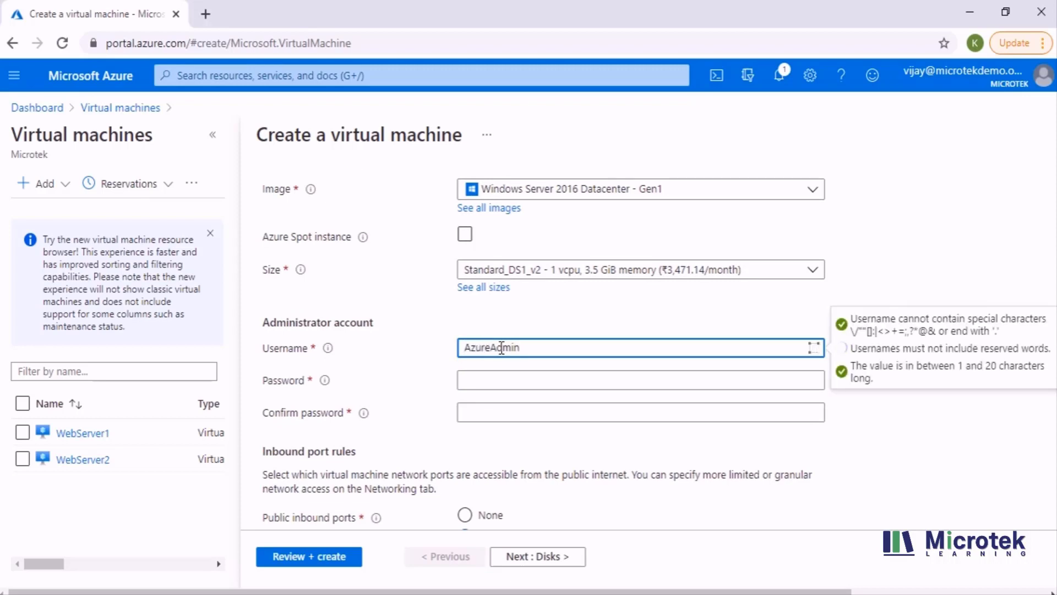
key("Tab")
type("••••••••")
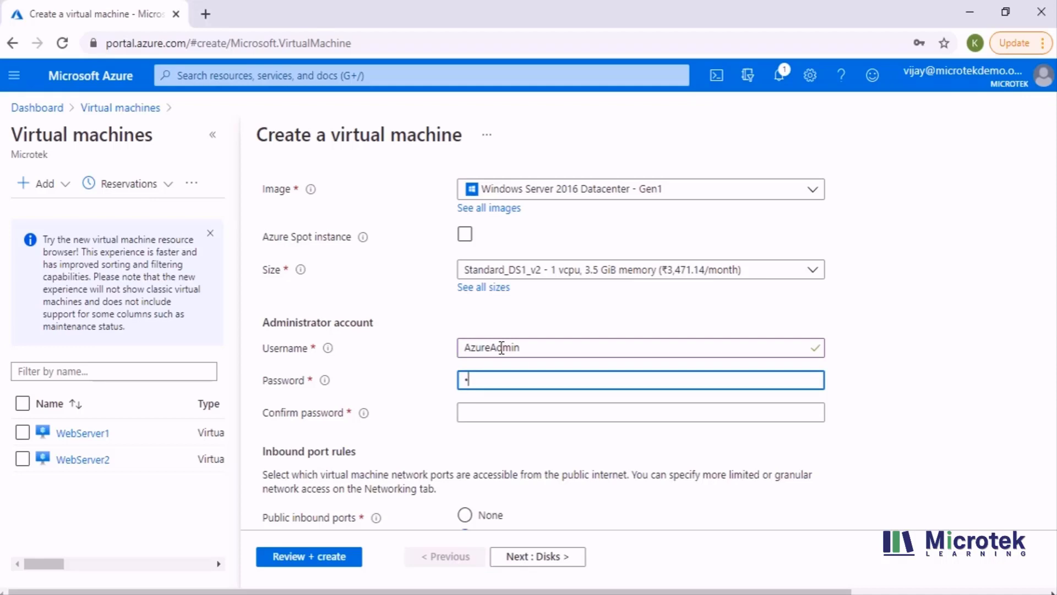
type("•••••")
key("Tab")
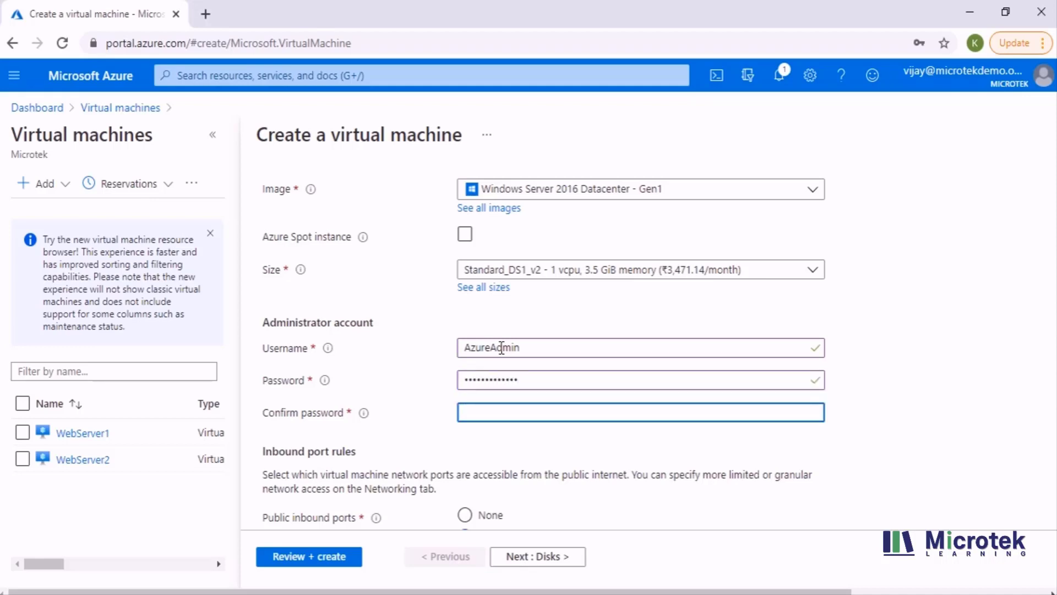
type("•••••••••••••")
scroll(495, 374, "down", 3)
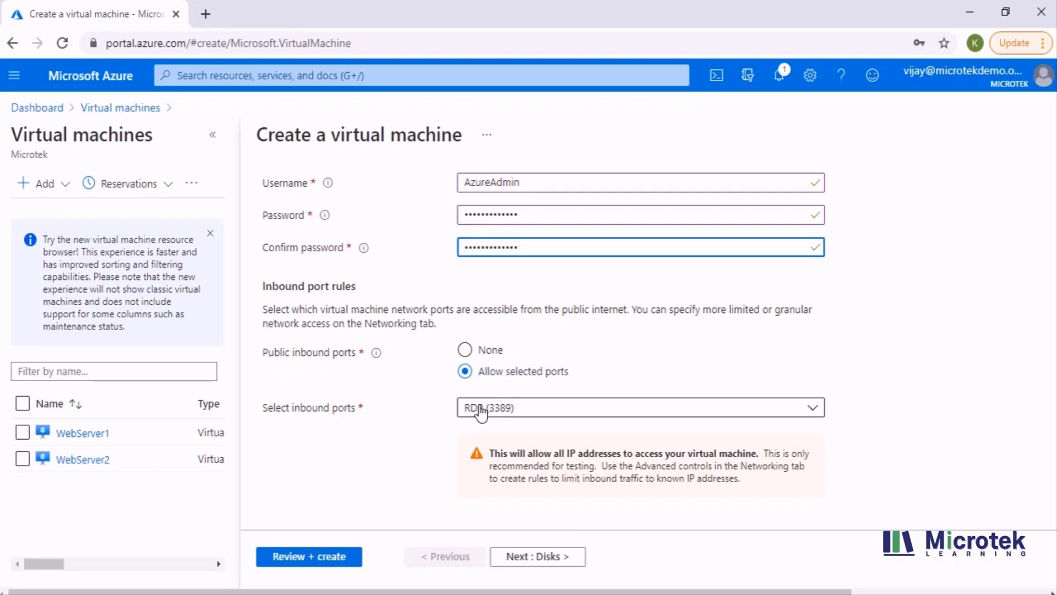
left_click(418, 378)
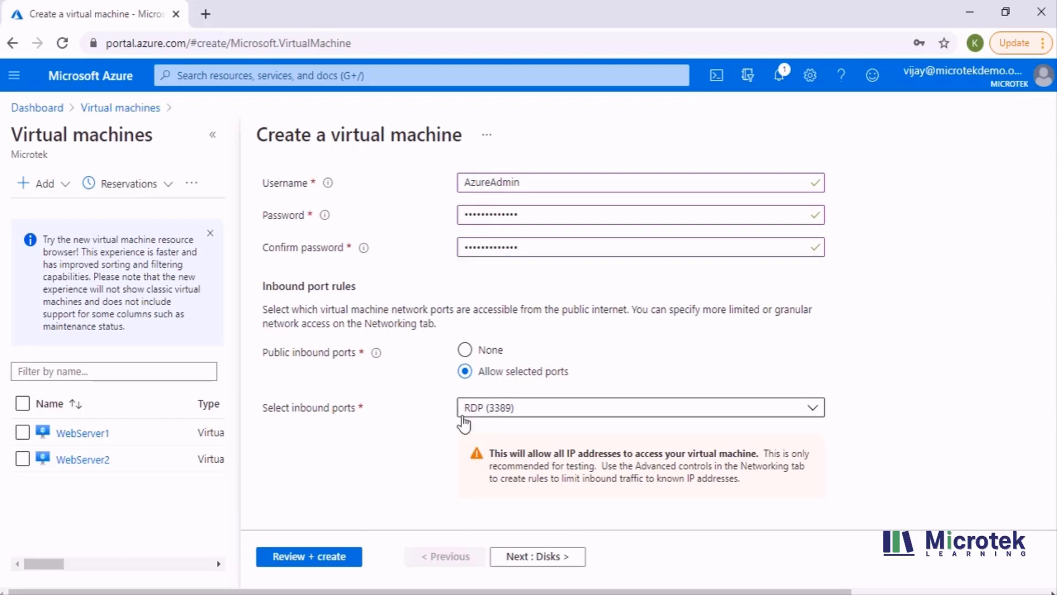
scroll(465, 424, "down", 3)
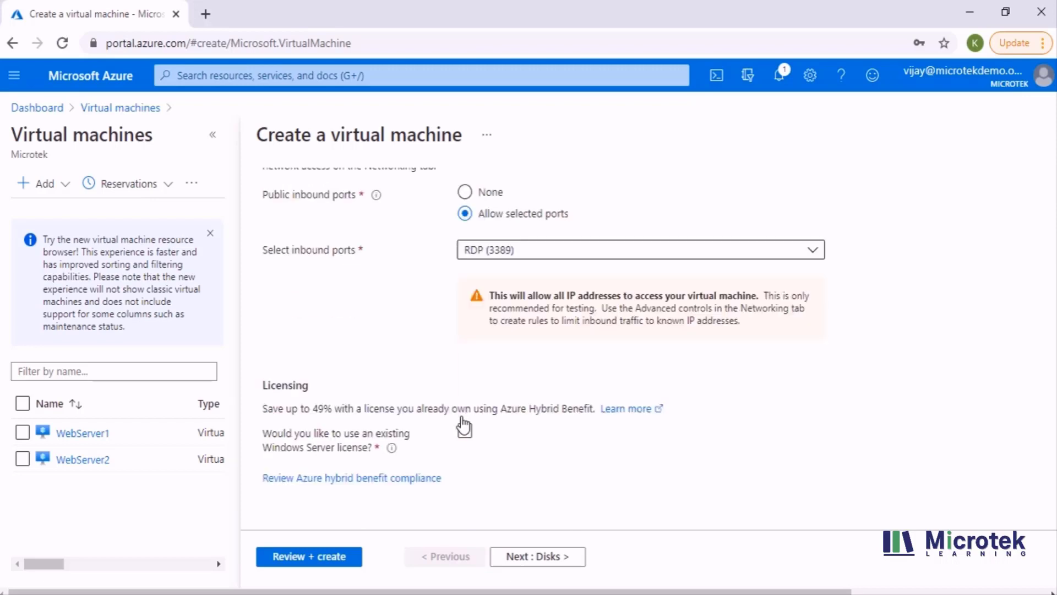
left_click(536, 557)
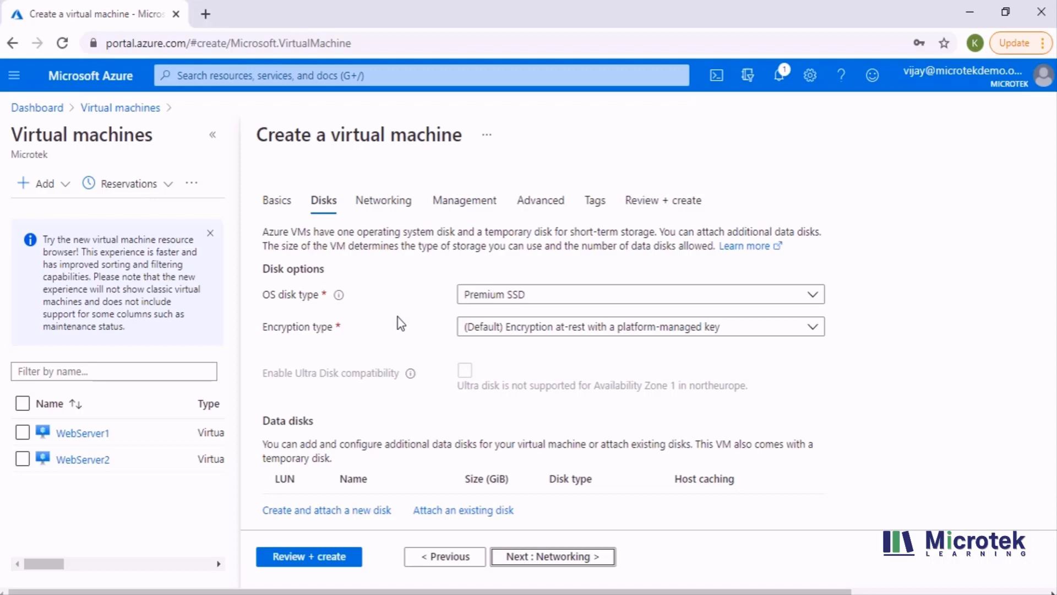
left_click(697, 330)
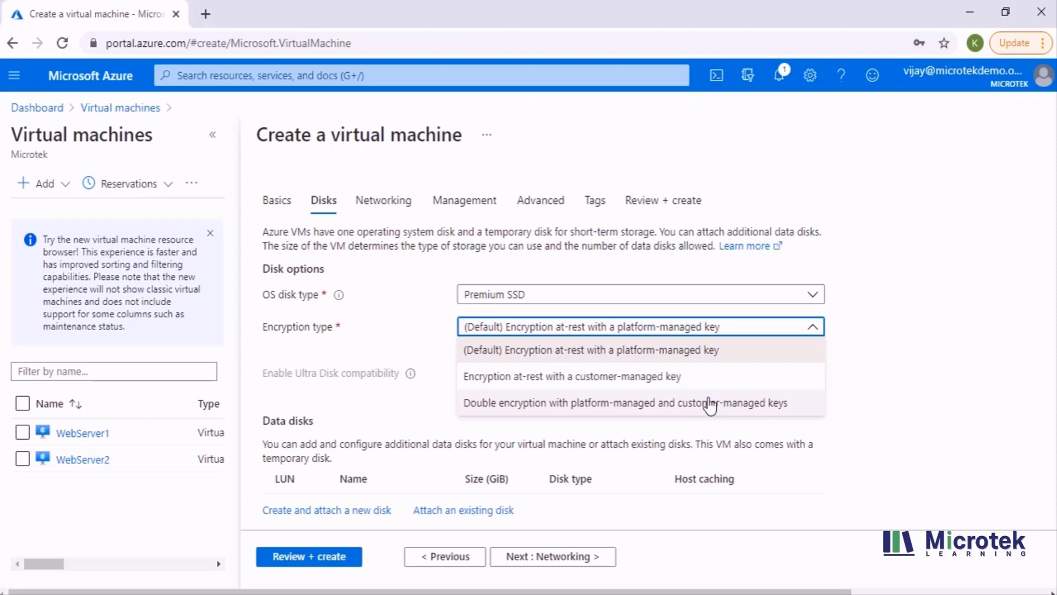
left_click(874, 421)
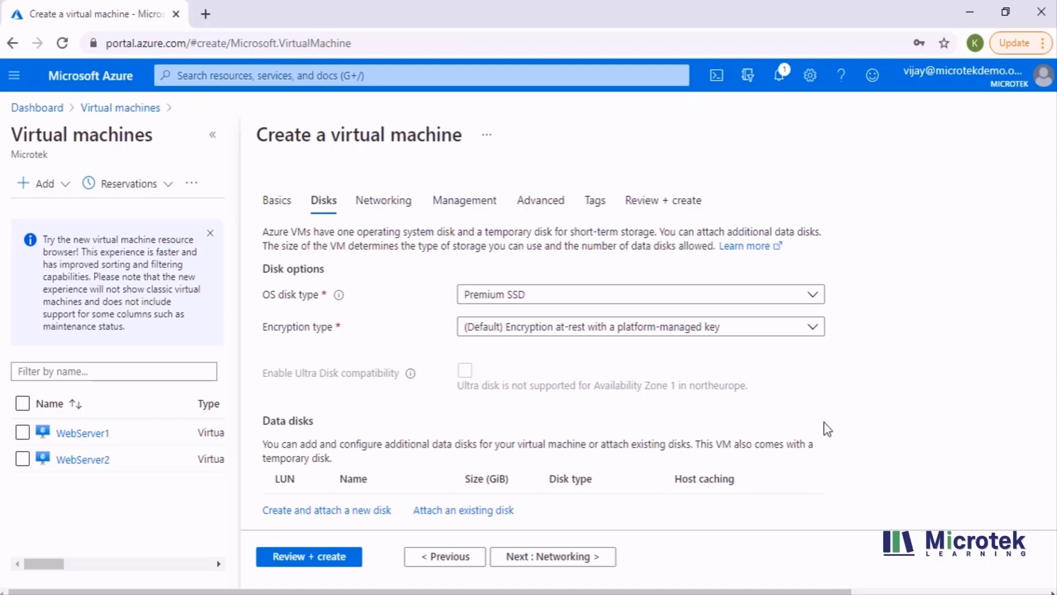
- On Networking, create a new public IP named VM-ADE-ip, then advance to Management
left_click(573, 564)
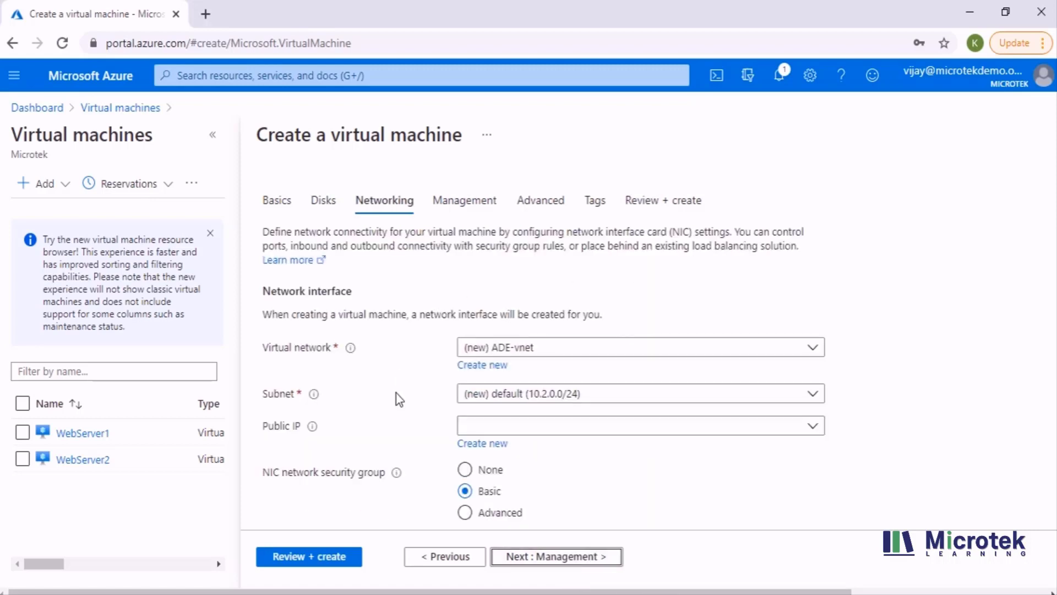
scroll(668, 458, "down", 2)
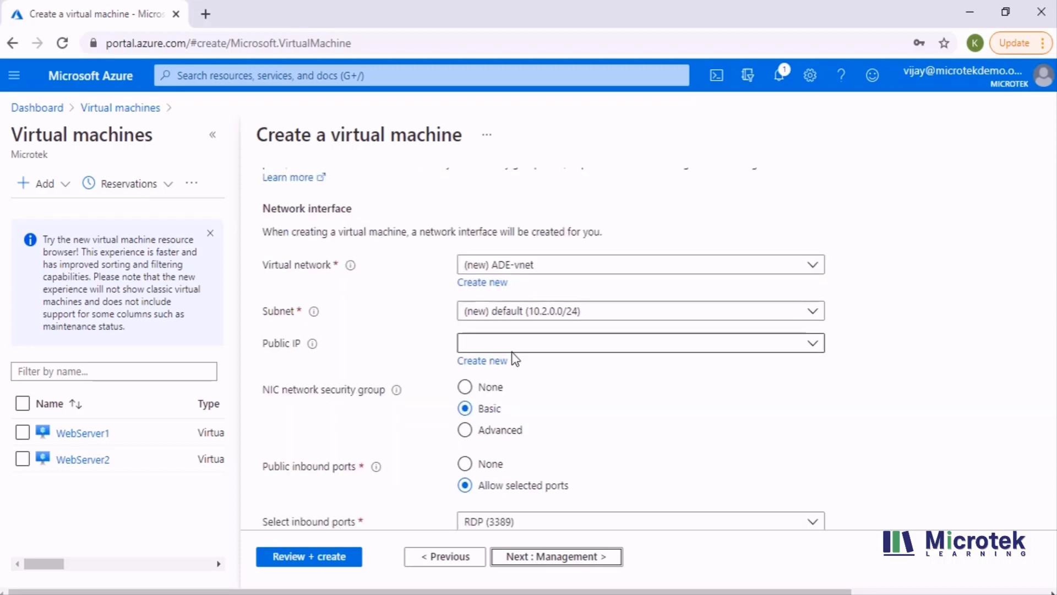
left_click(515, 348)
left_click(482, 364)
left_click(482, 363)
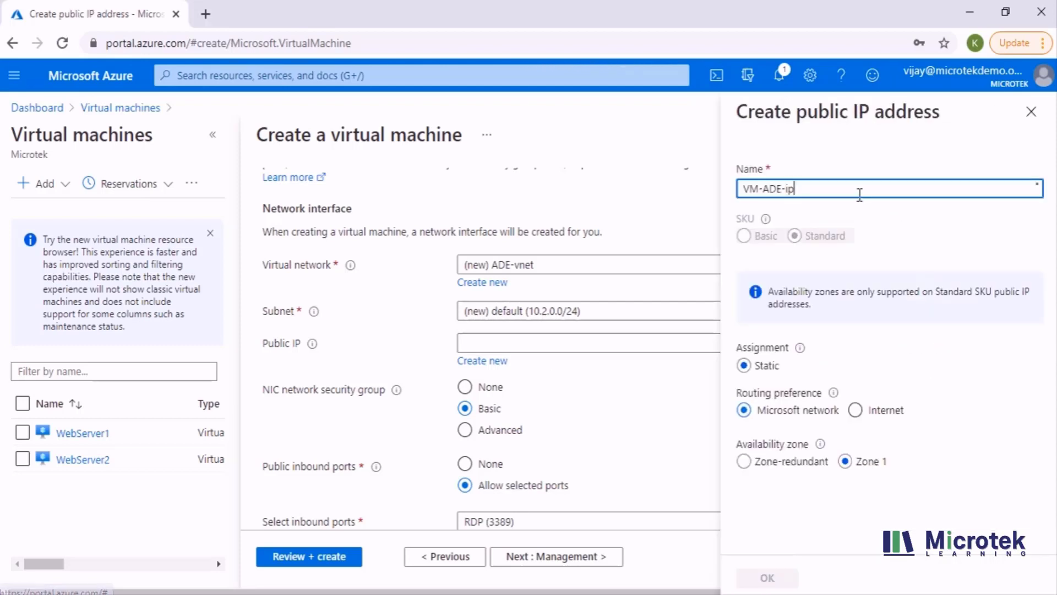
left_click(793, 578)
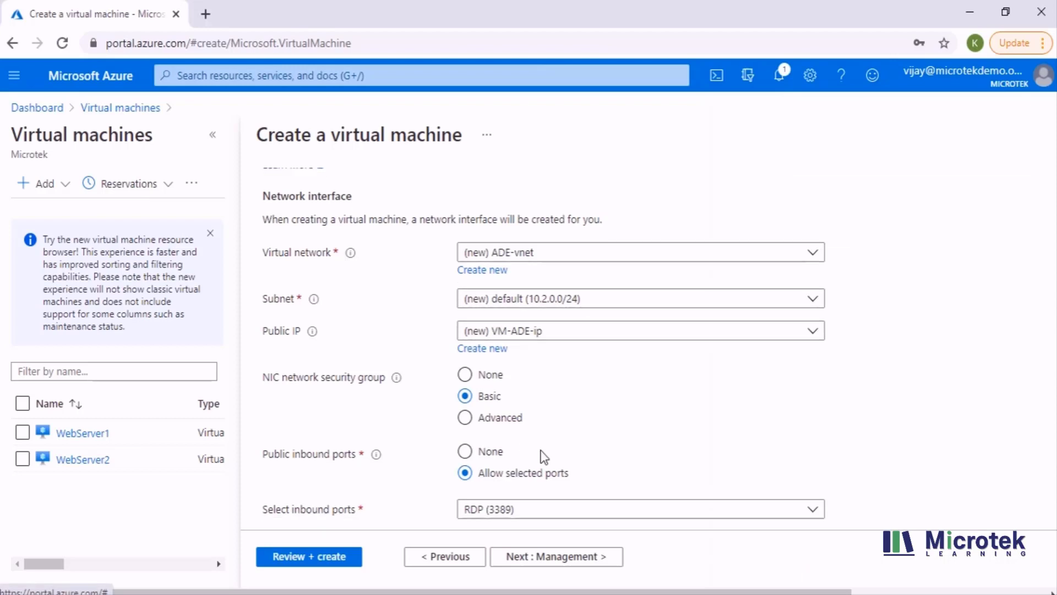
scroll(540, 457, "down", 5)
left_click(541, 558)
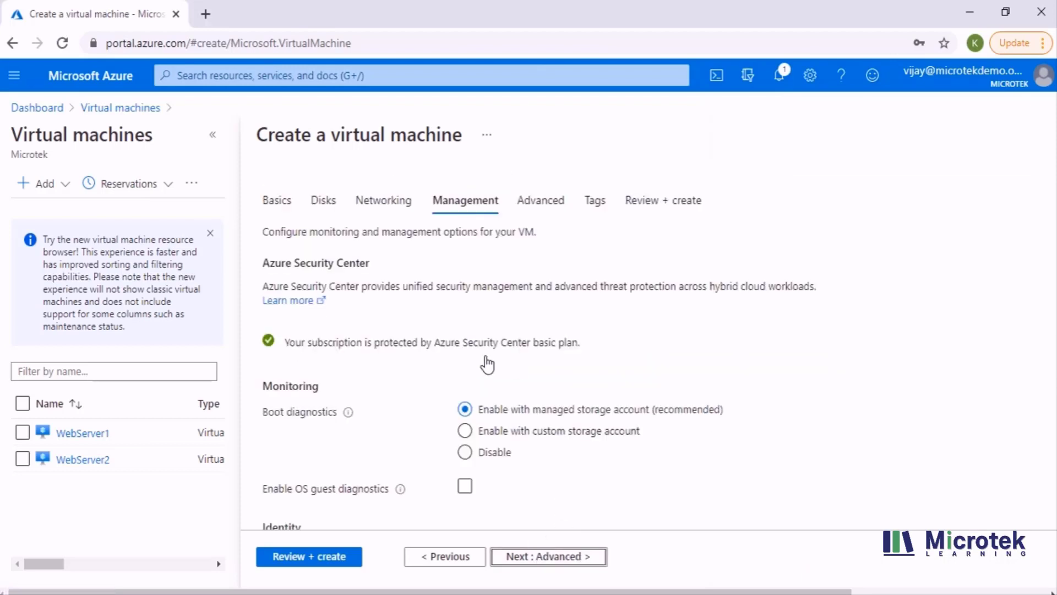
- Skim the Management options and run Review + create validation for VM-ADE
scroll(486, 329, "down", 1)
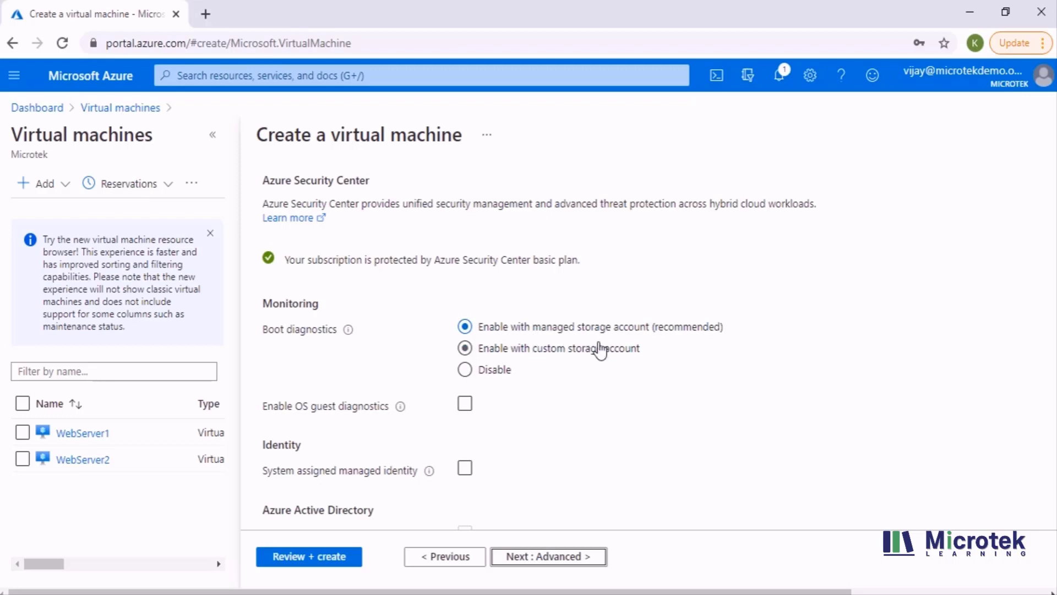
scroll(523, 378, "down", 6)
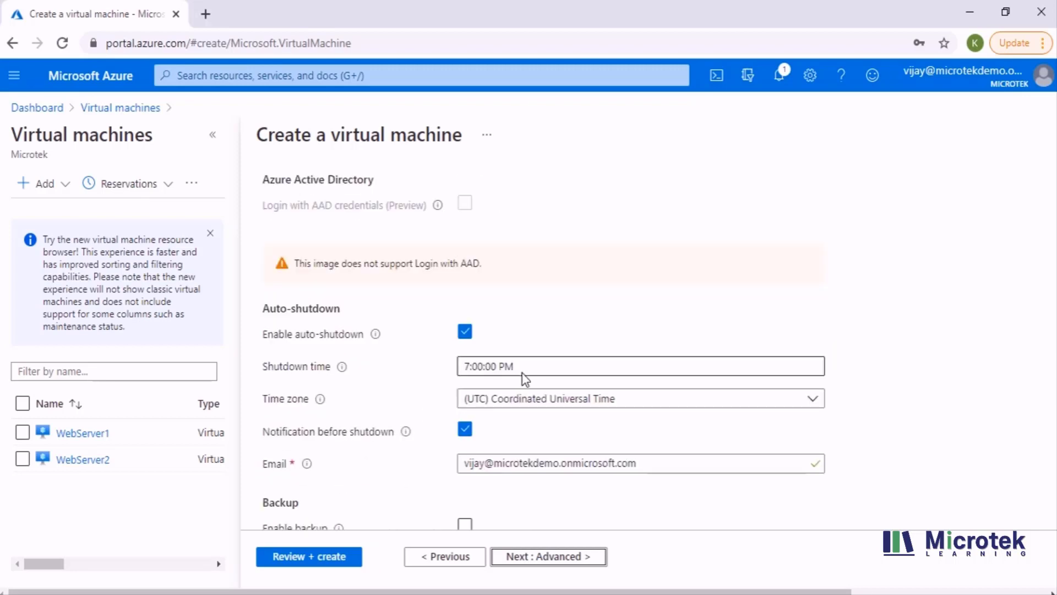
scroll(525, 375, "down", 5)
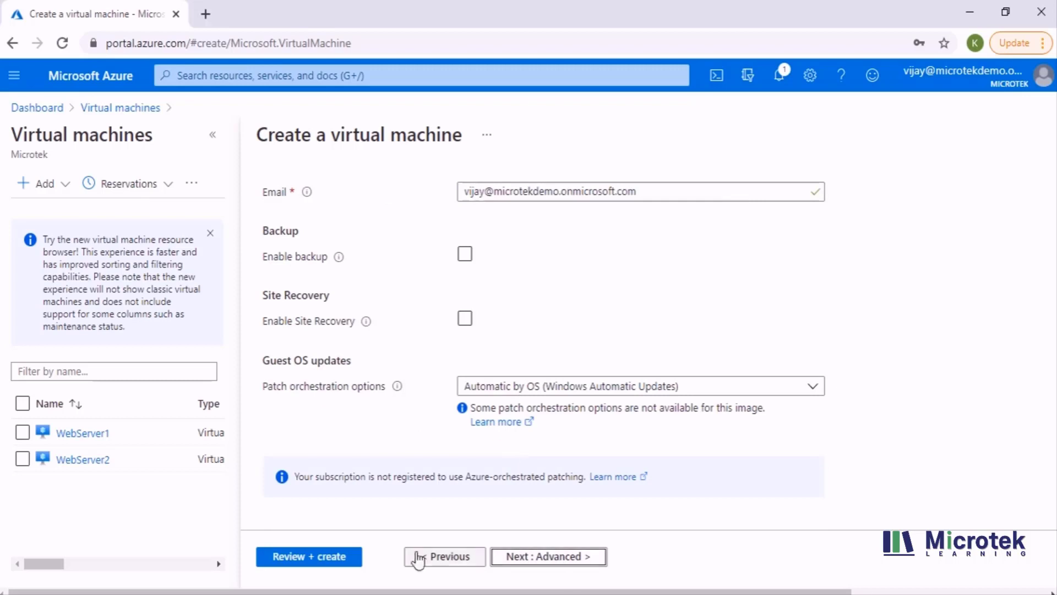
left_click(311, 557)
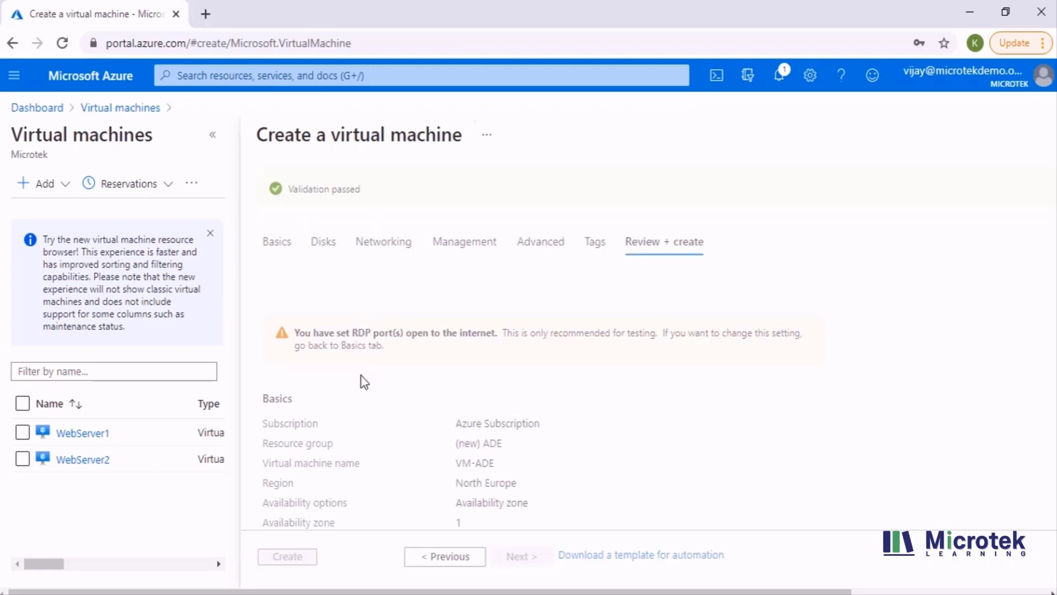
- Create VM-ADE from Review + create and let the deployment complete
left_click(303, 558)
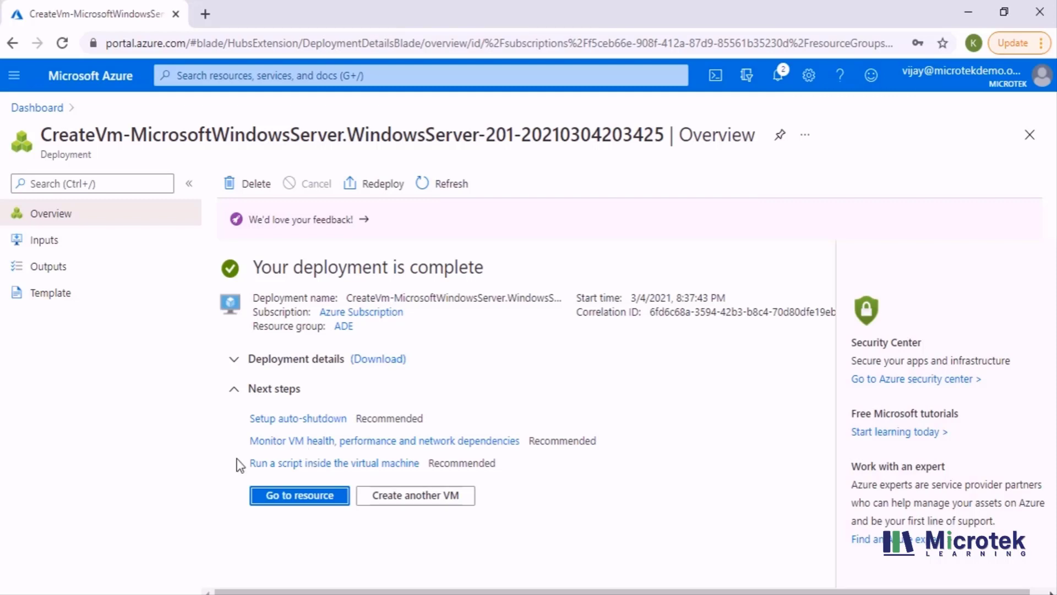
- Open VM-ADE's Disks page and inspect its 127 GiB Premium SSD OS disk (SSE with PMK)
left_click(283, 497)
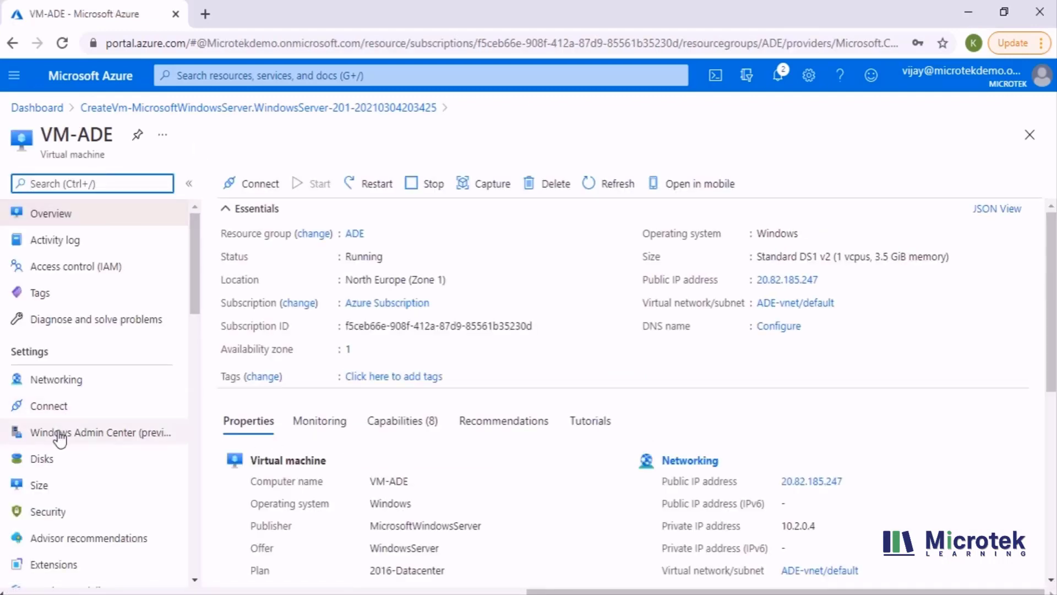
left_click(47, 460)
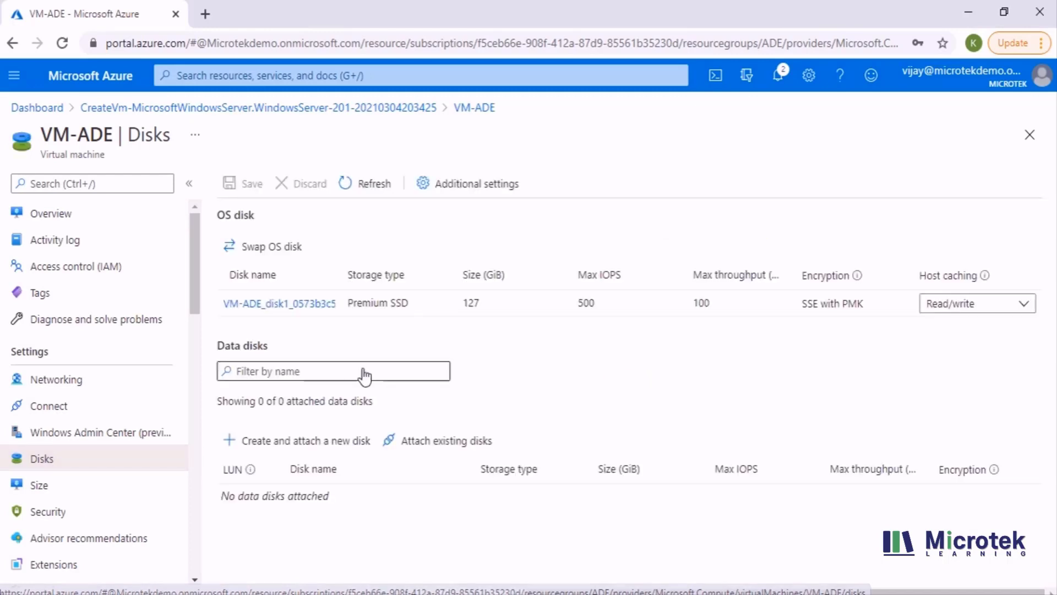
left_click(273, 309)
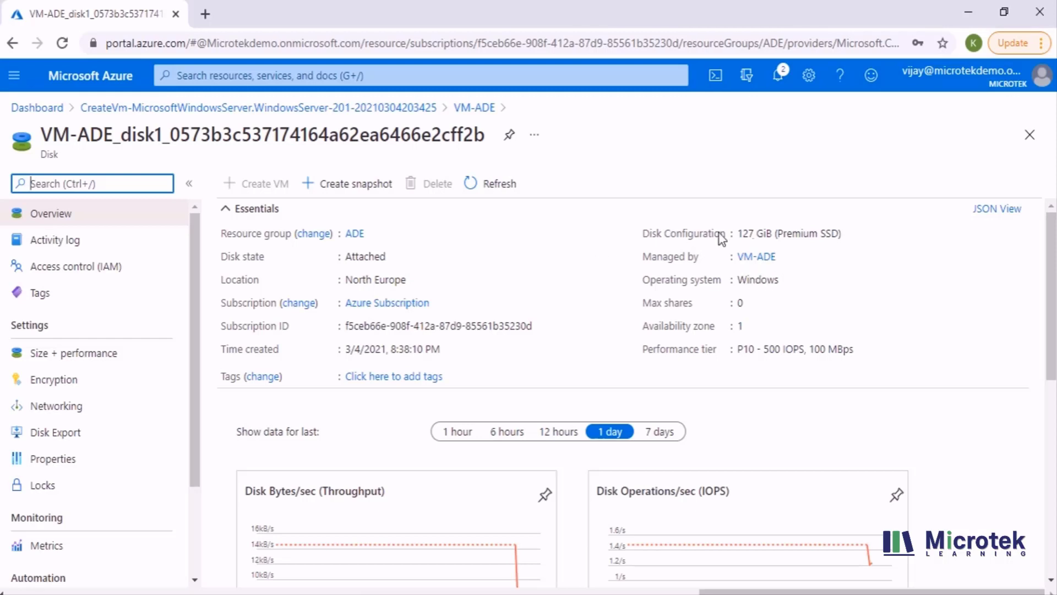
left_click(1029, 135)
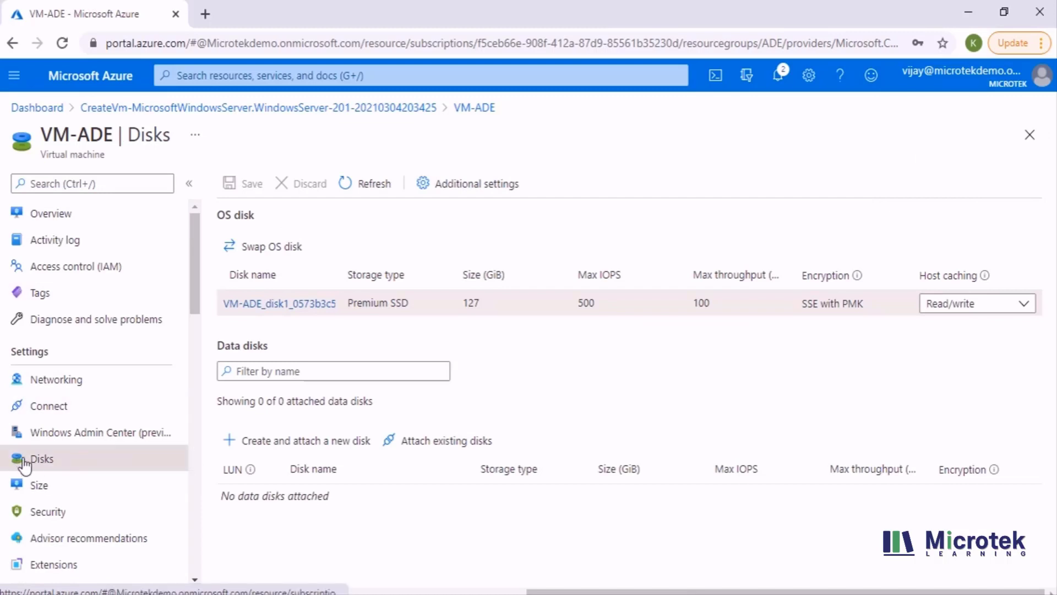
- Under Additional settings, set Disks to encrypt to OS disk and bring up key vault key selection
left_click(488, 197)
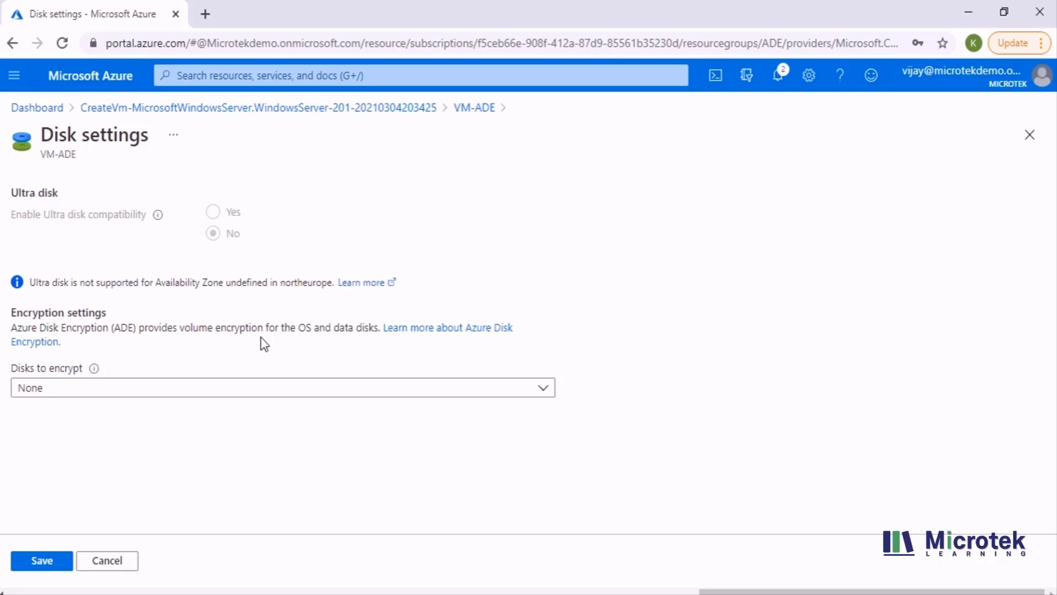
left_click(121, 392)
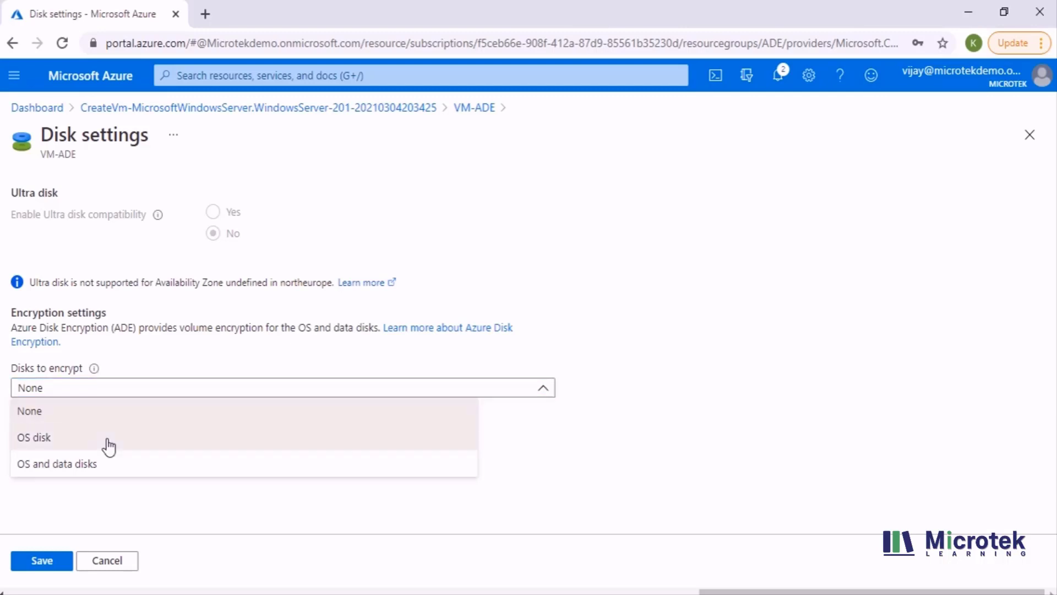
left_click(108, 444)
scroll(126, 437, "down", 1)
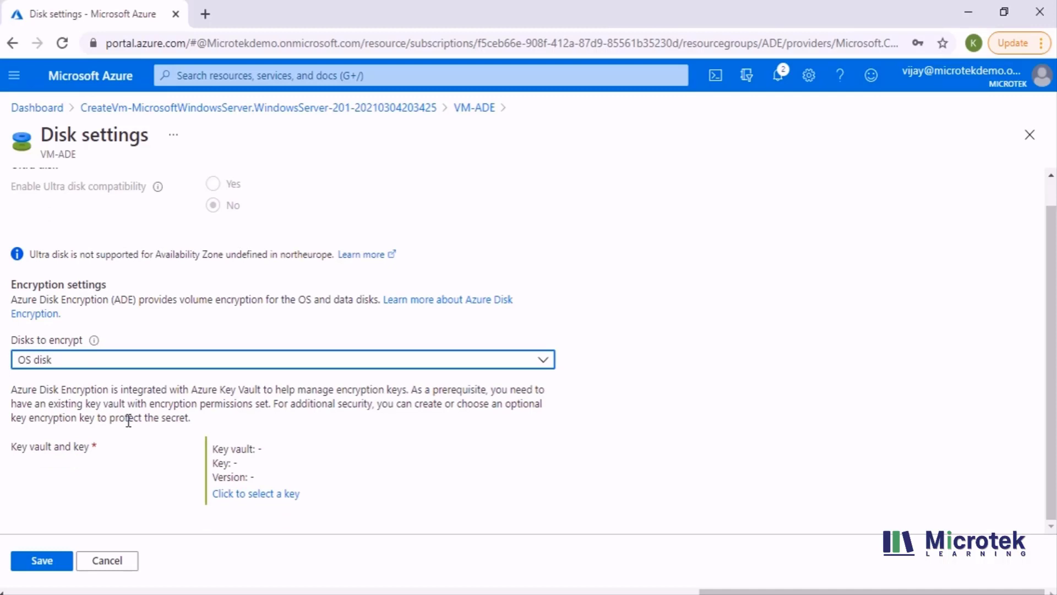
left_click(257, 499)
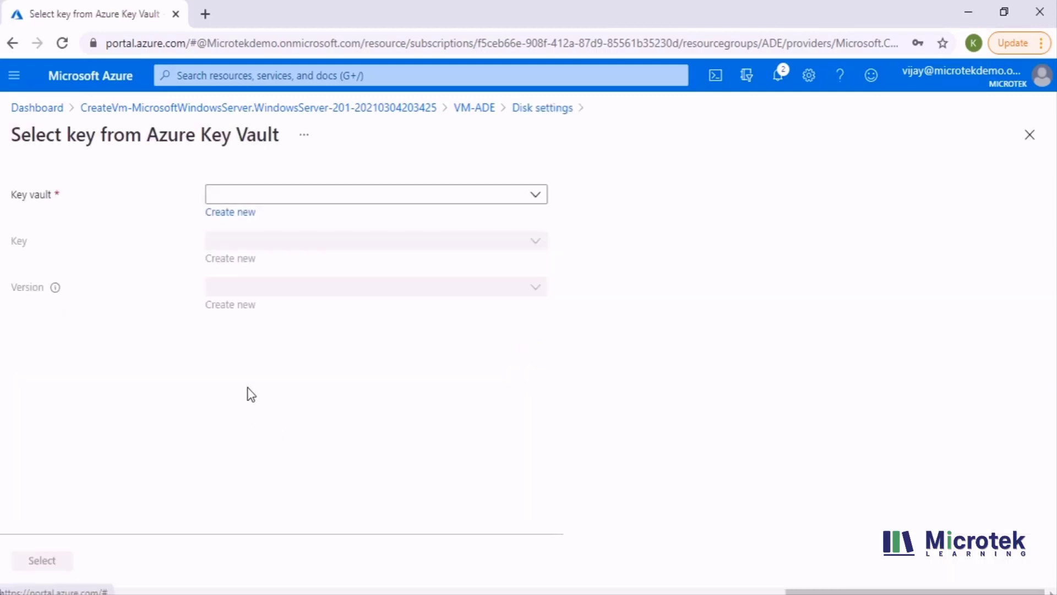
- Start a new key vault and name it keyvaultmicrotek
left_click(232, 213)
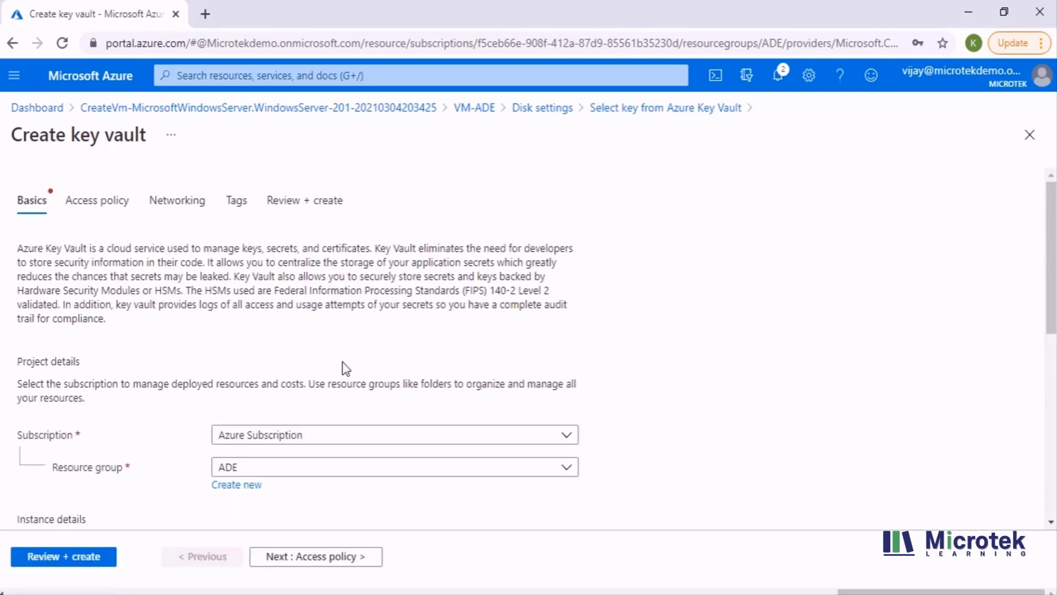
scroll(277, 425, "down", 2)
scroll(275, 421, "down", 2)
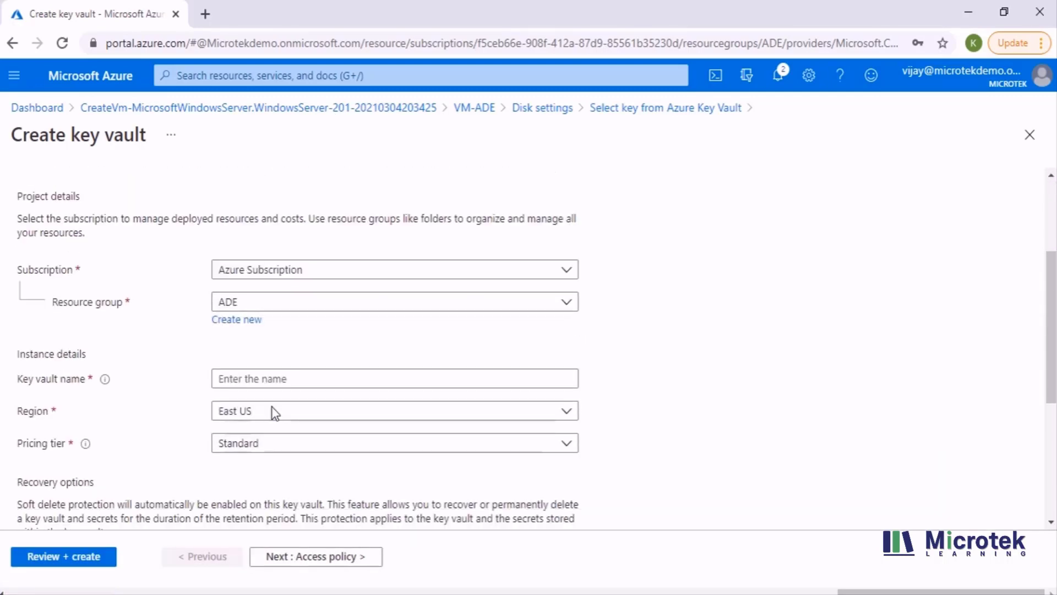
left_click(251, 380)
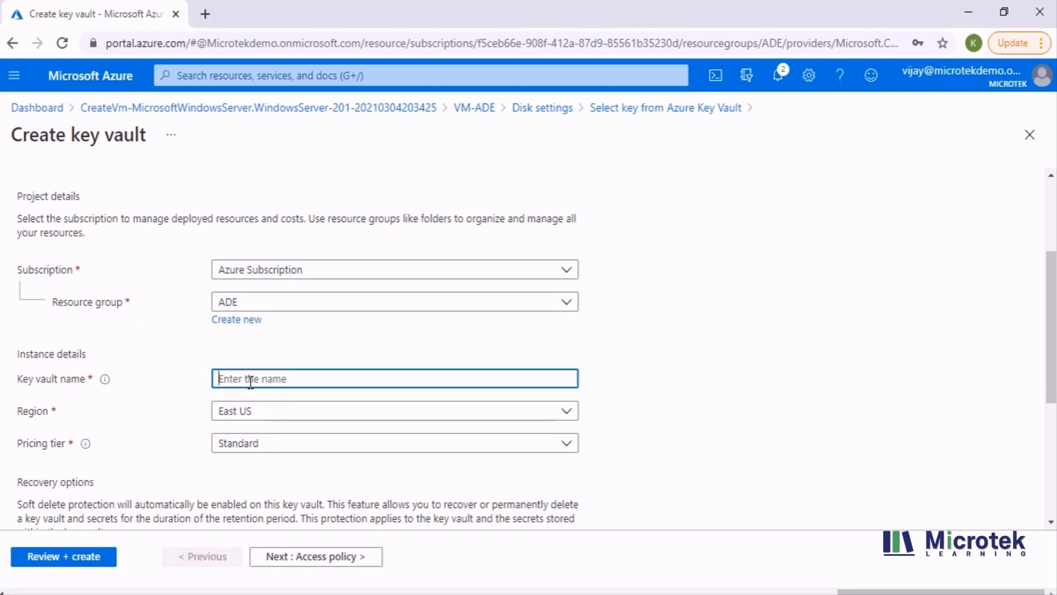
type("ka")
type("yvaul")
type("tmicro")
type("tek")
- Put the key vault in North Europe on the Standard tier, then continue to Access policy
left_click(257, 416)
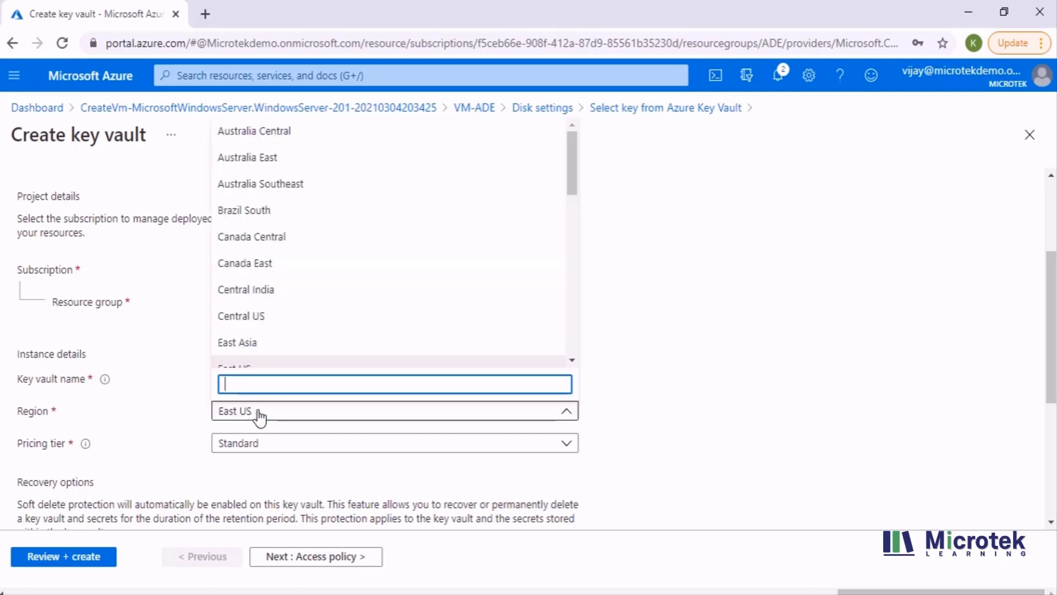
scroll(290, 325, "down", 4)
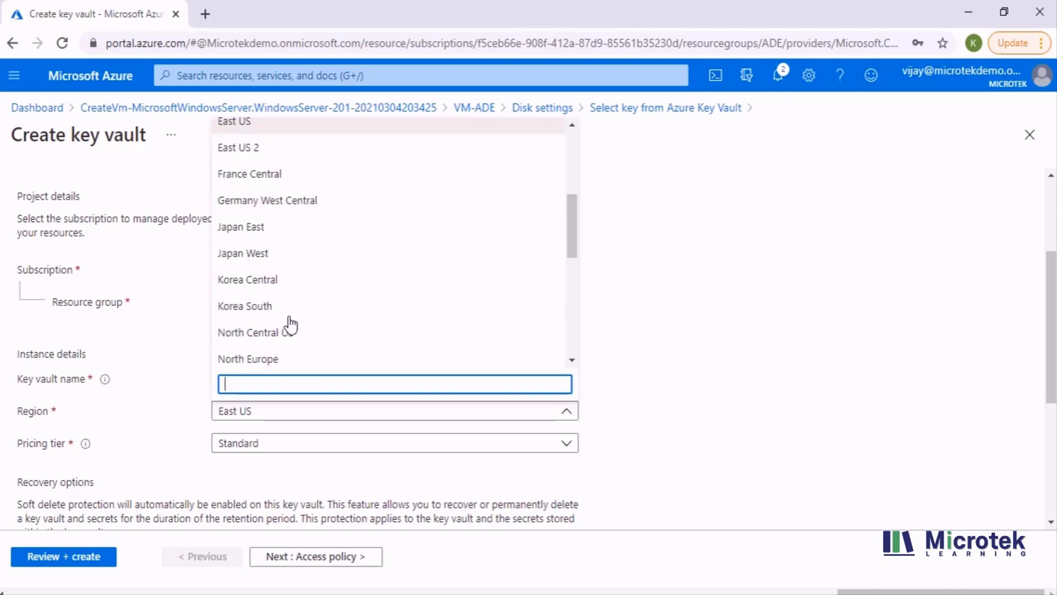
left_click(283, 364)
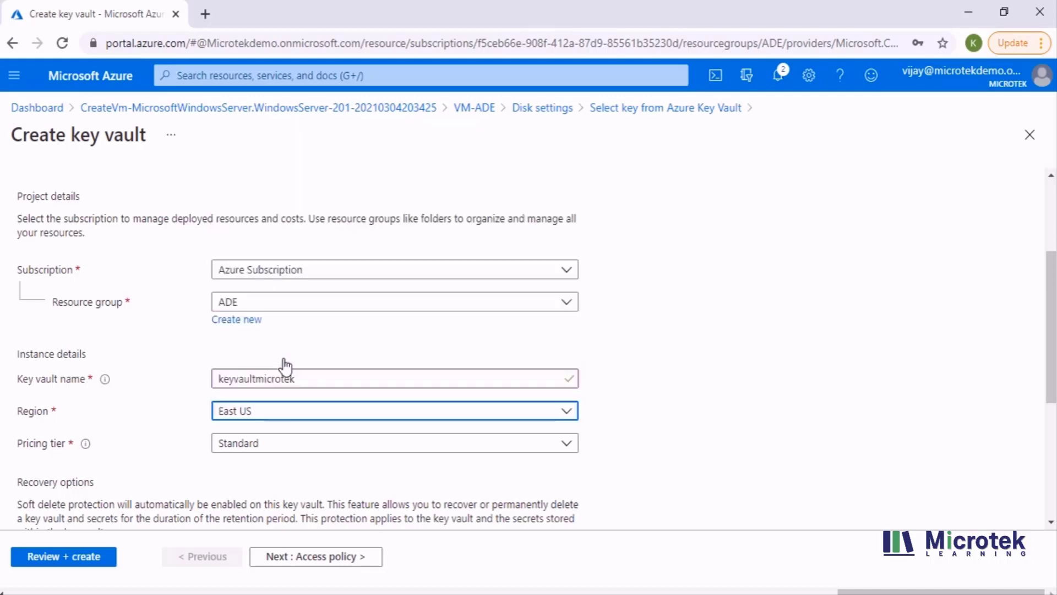
scroll(179, 403, "down", 3)
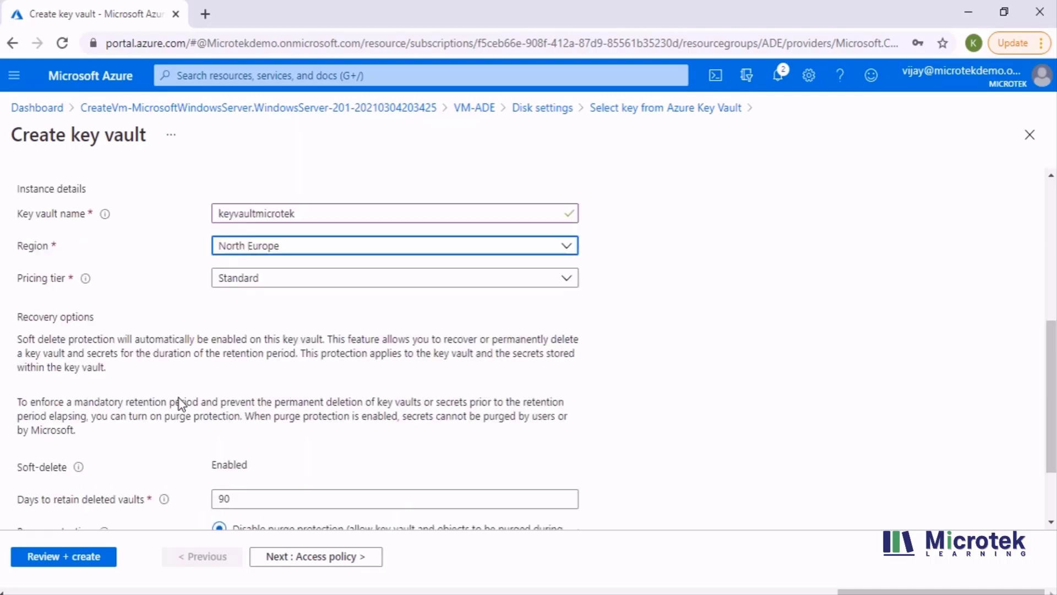
left_click(278, 283)
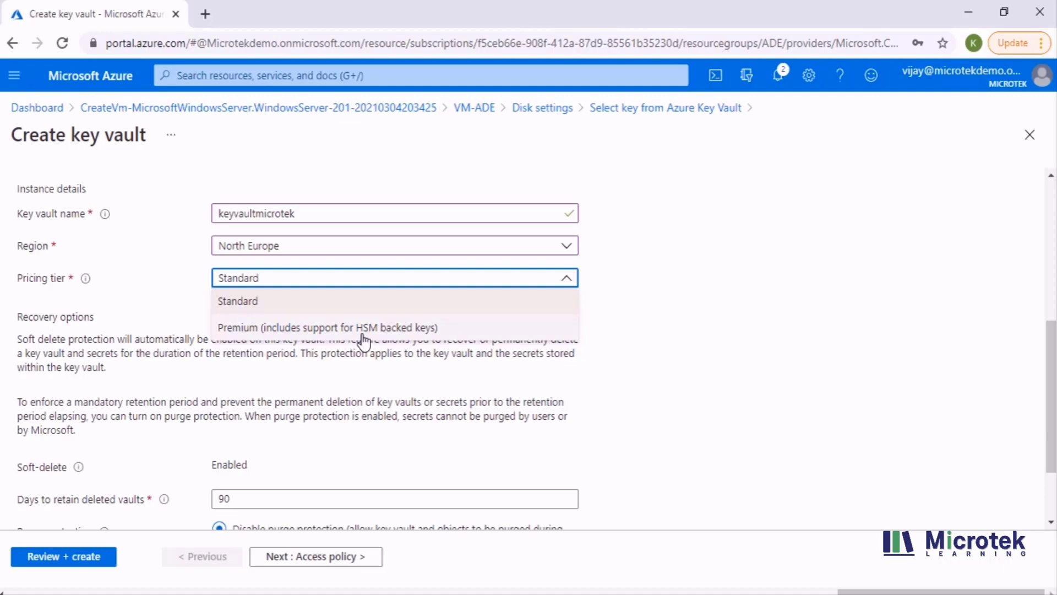
left_click(241, 311)
scroll(245, 386, "down", 2)
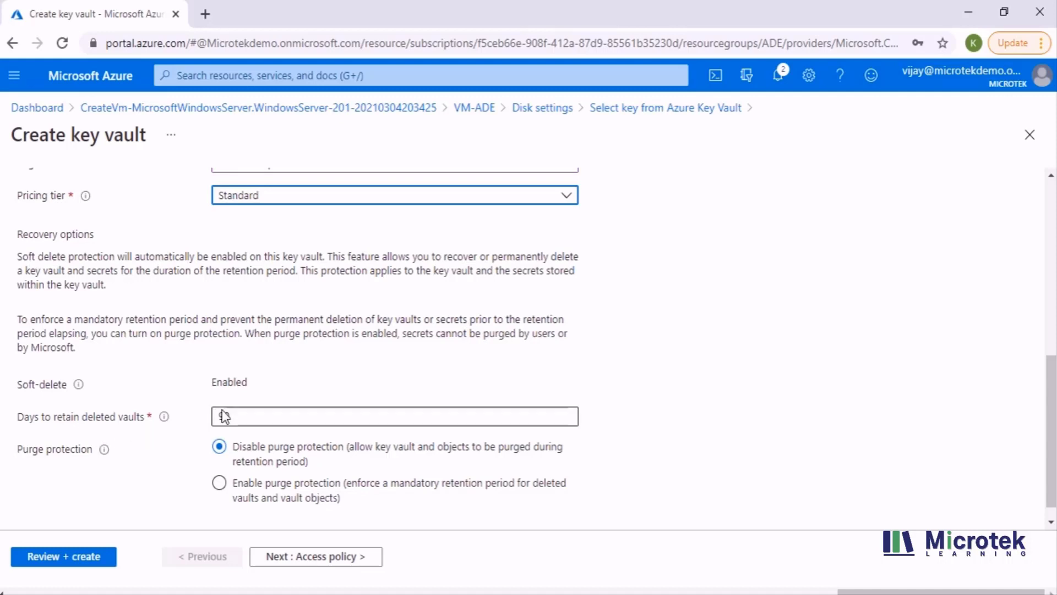
scroll(248, 410, "down", 1)
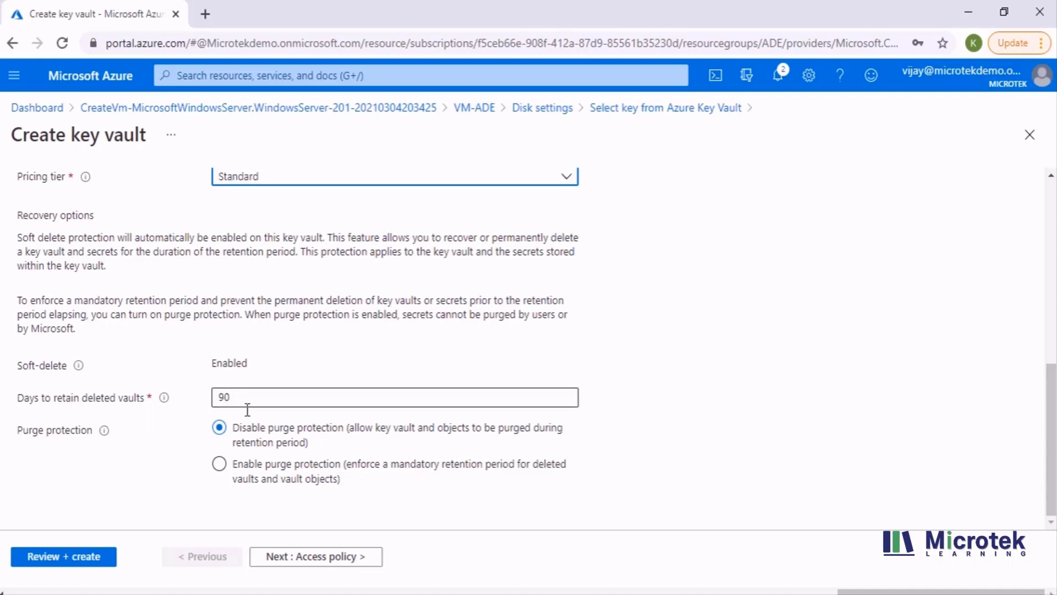
left_click(359, 567)
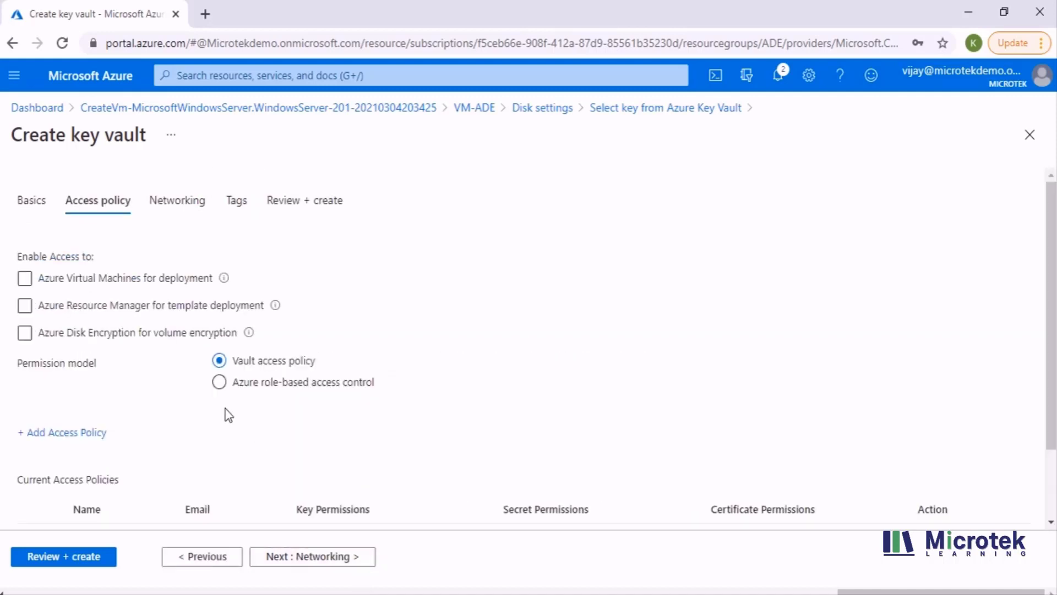
- Enable vault access for Azure VM deployment, ARM template deployment and Azure Disk Encryption
left_click(78, 306)
left_click(153, 311)
left_click(24, 338)
left_click(26, 306)
left_click(25, 278)
- Review the Current Access Policies table, then continue to the key vault's Networking settings
scroll(182, 382, "down", 2)
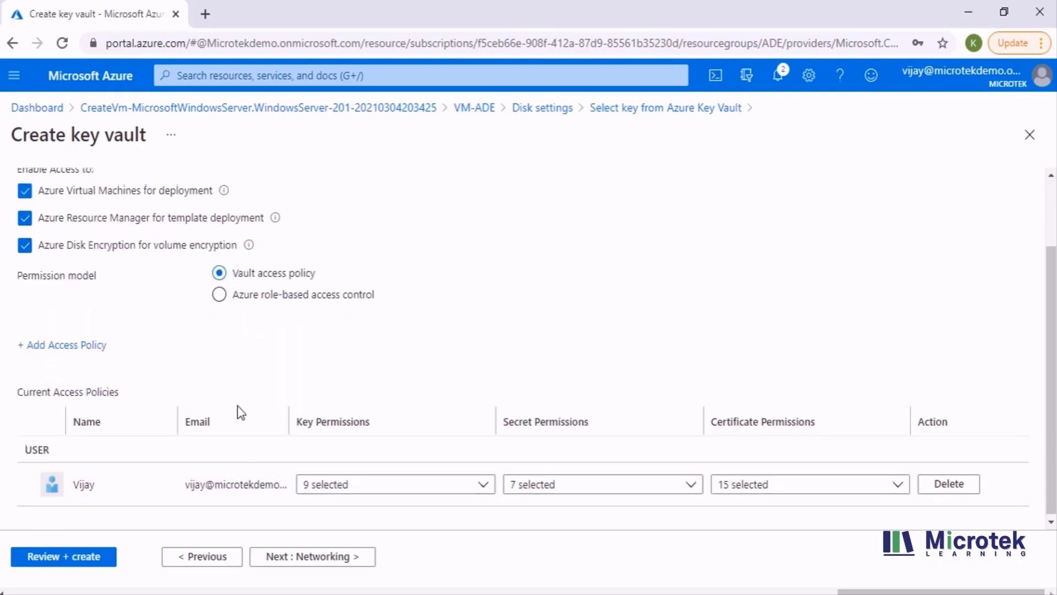
scroll(238, 410, "up", 2)
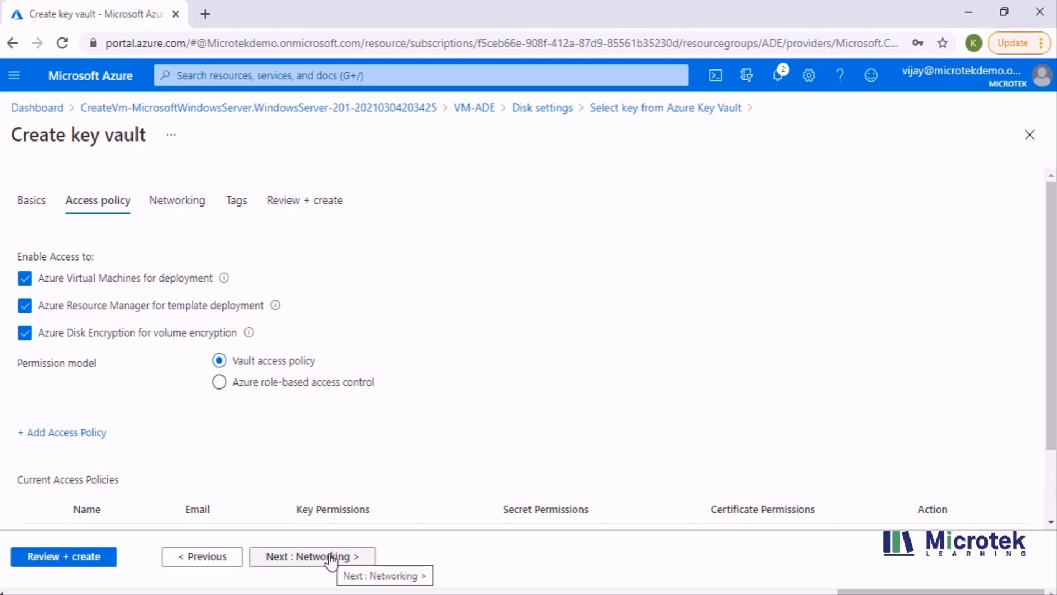
scroll(252, 373, "down", 2)
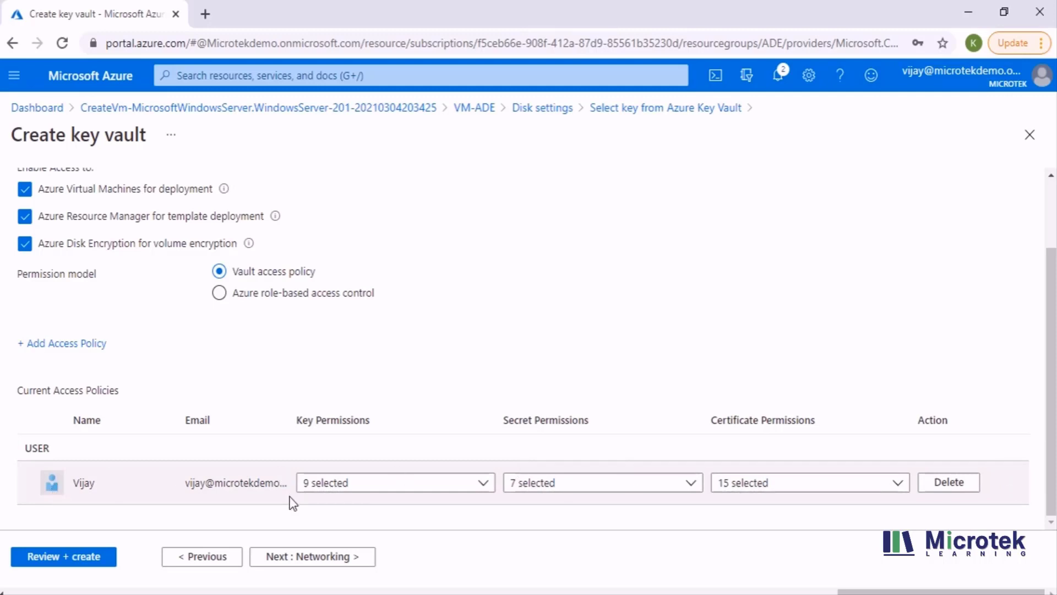
scroll(293, 502, "up", 3)
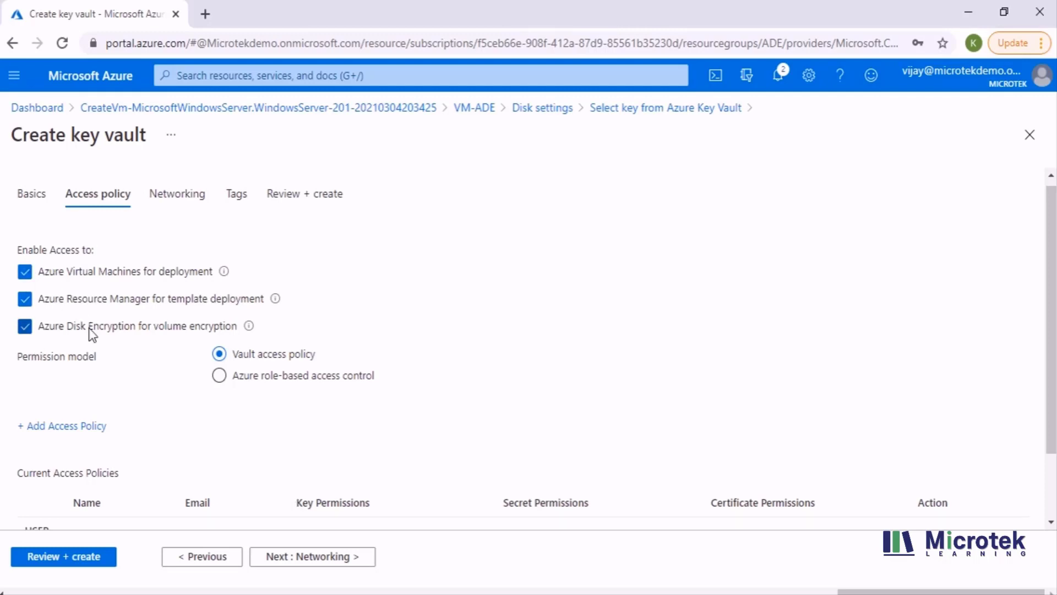
scroll(93, 364, "down", 1)
scroll(94, 363, "down", 2)
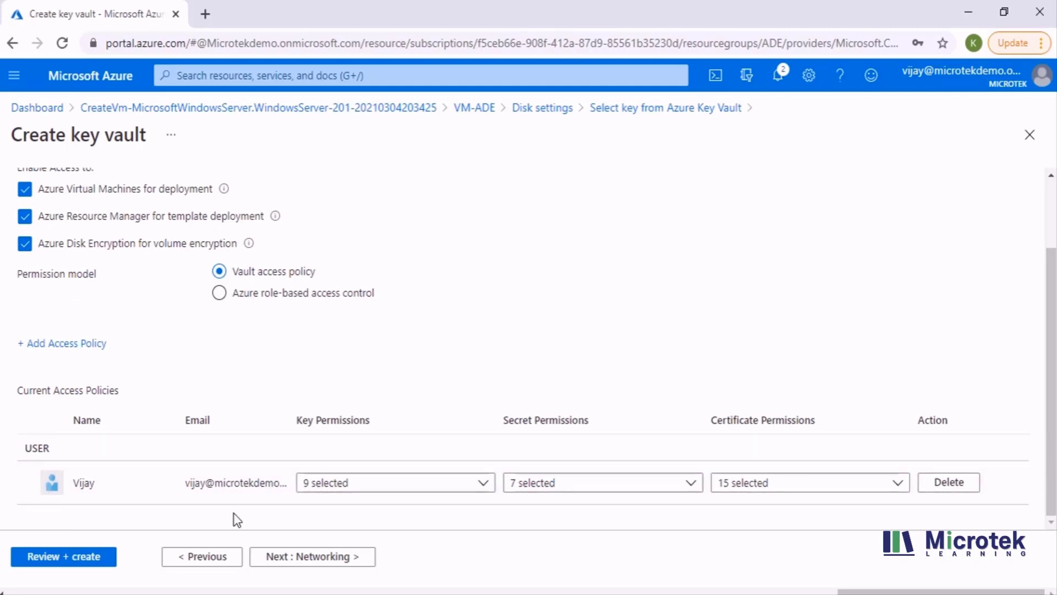
scroll(236, 435, "up", 1)
scroll(235, 435, "up", 3)
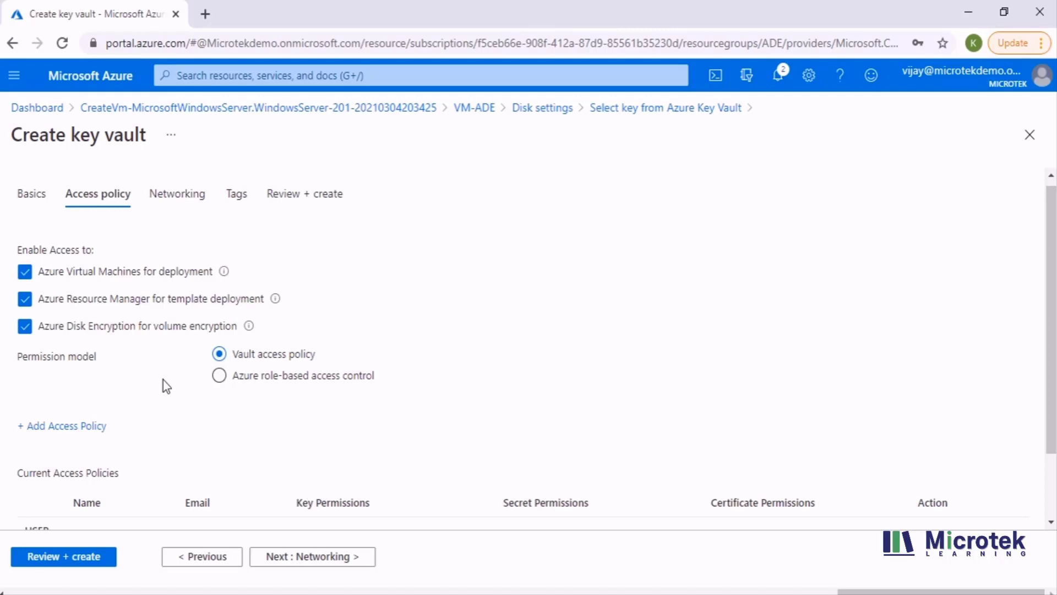
left_click(336, 561)
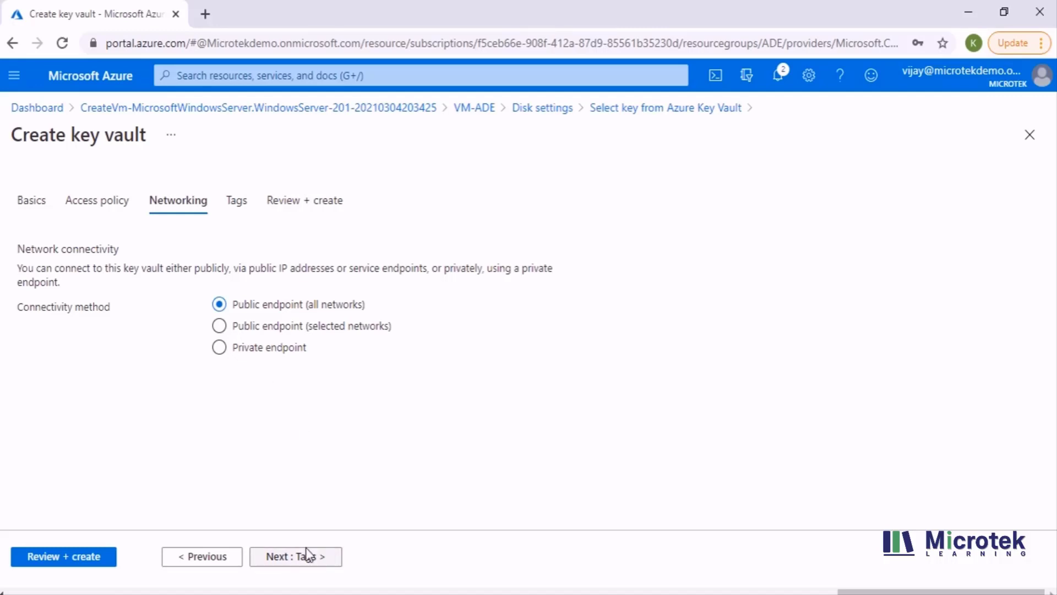
- Skip the tags, pass validation and create the key vault keyvaultmicrotek
left_click(305, 561)
left_click(63, 556)
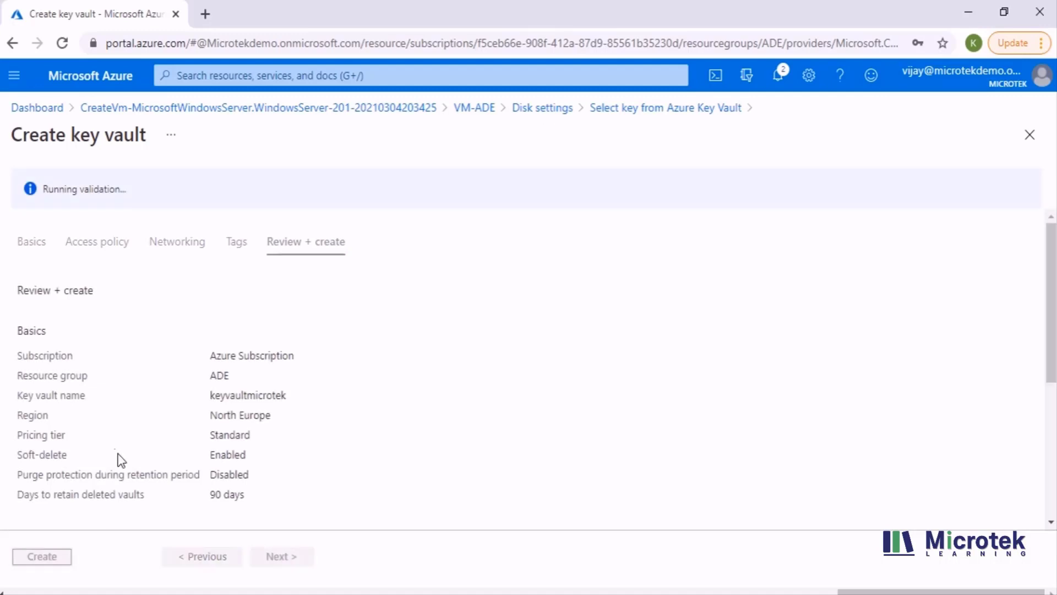
left_click(47, 557)
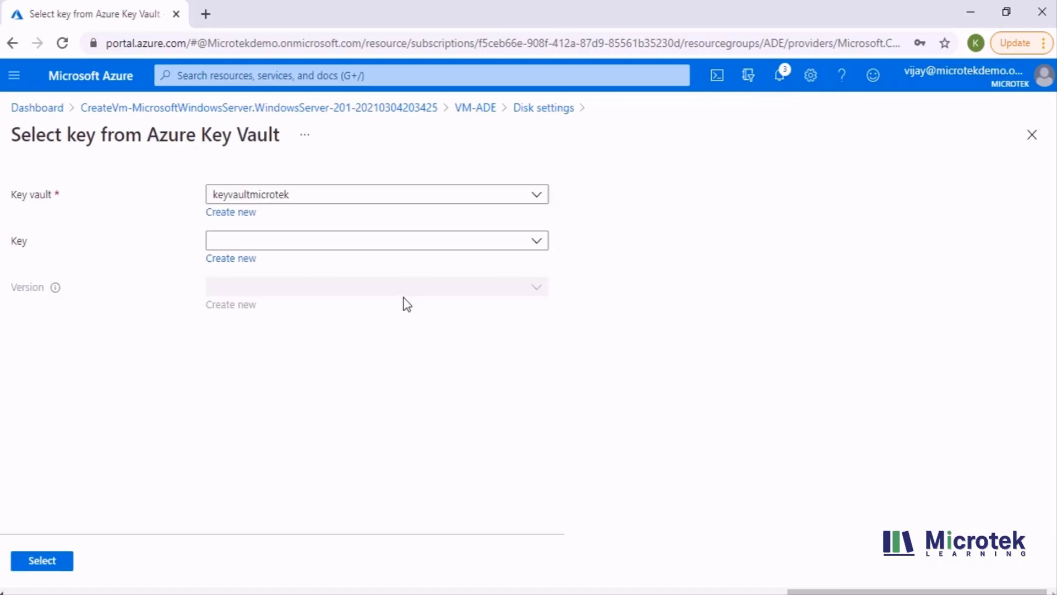
- Create a new key named VM-ADE-Key in keyvaultmicrotek
left_click(244, 258)
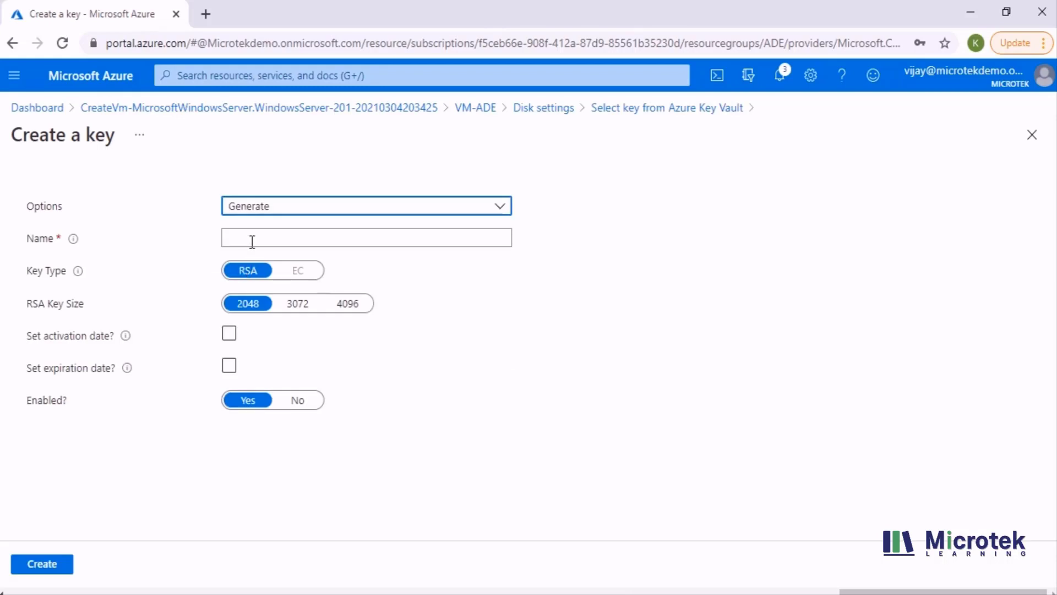
left_click(252, 241)
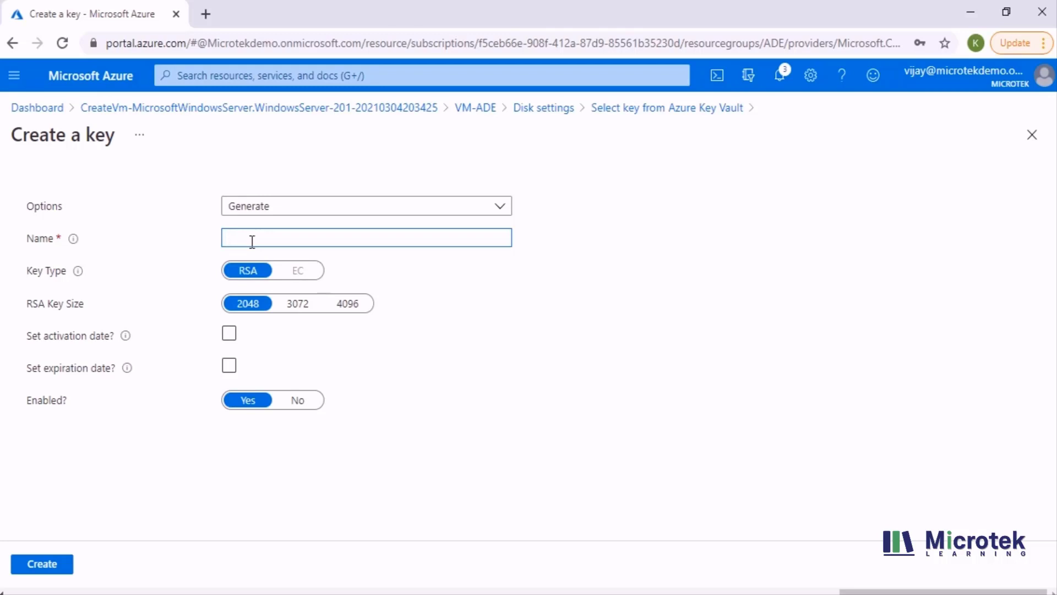
type("VM-D")
key("BackSpace")
type("ADE")
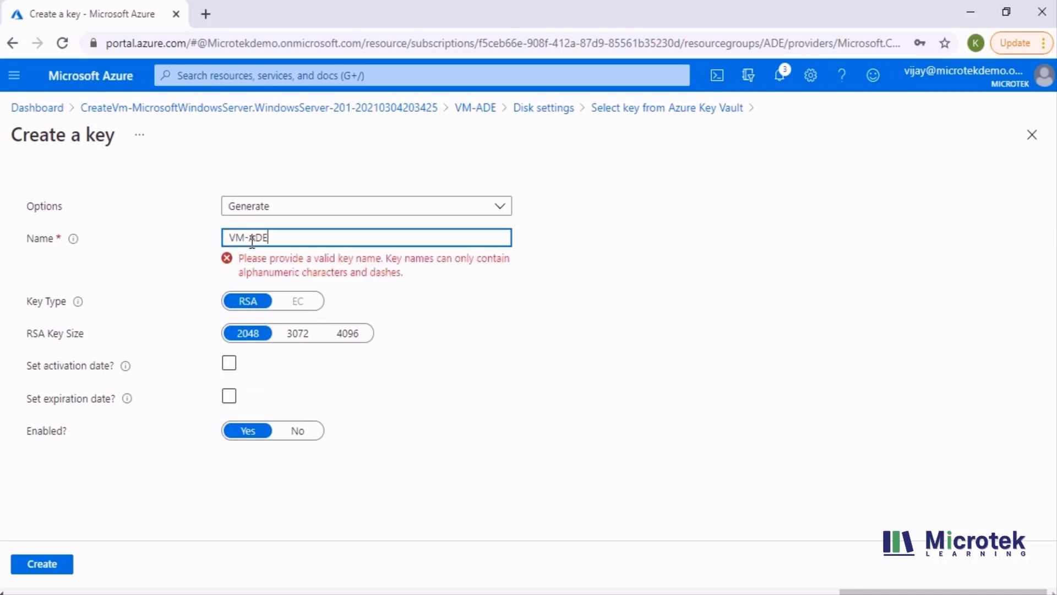
key("BackSpace")
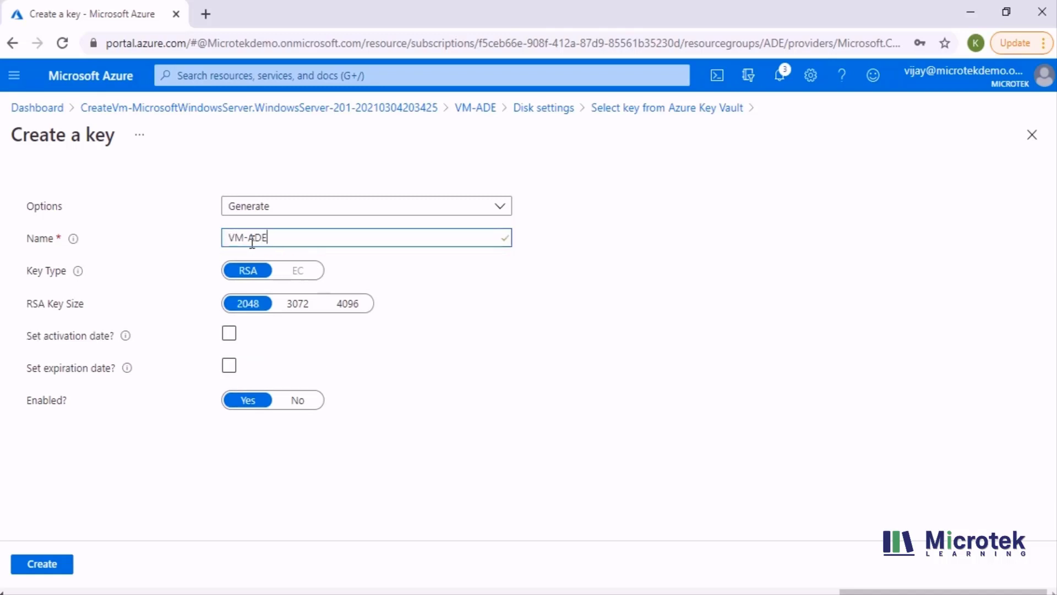
type("K")
key("BackSpace")
type("-Key")
left_click(44, 564)
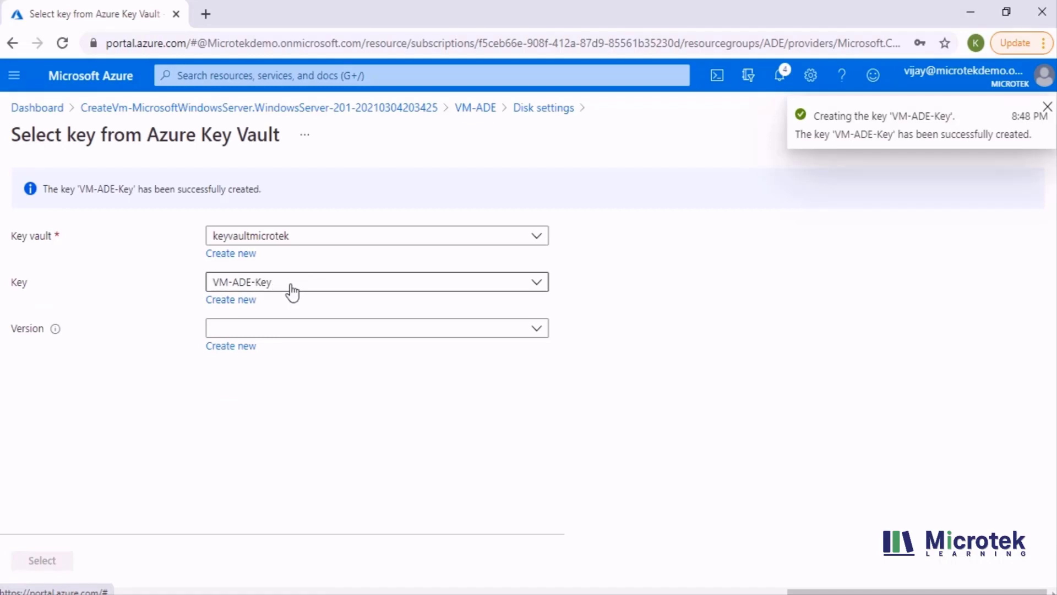
- Choose VM-ADE-Key's current version and confirm the vault, key and version selection
left_click(267, 334)
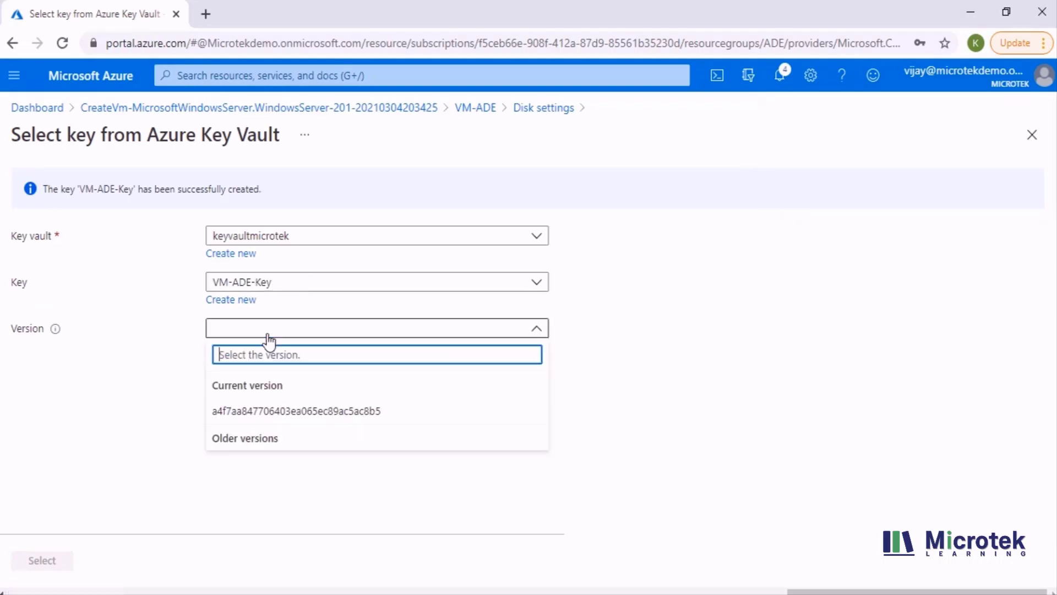
left_click(322, 413)
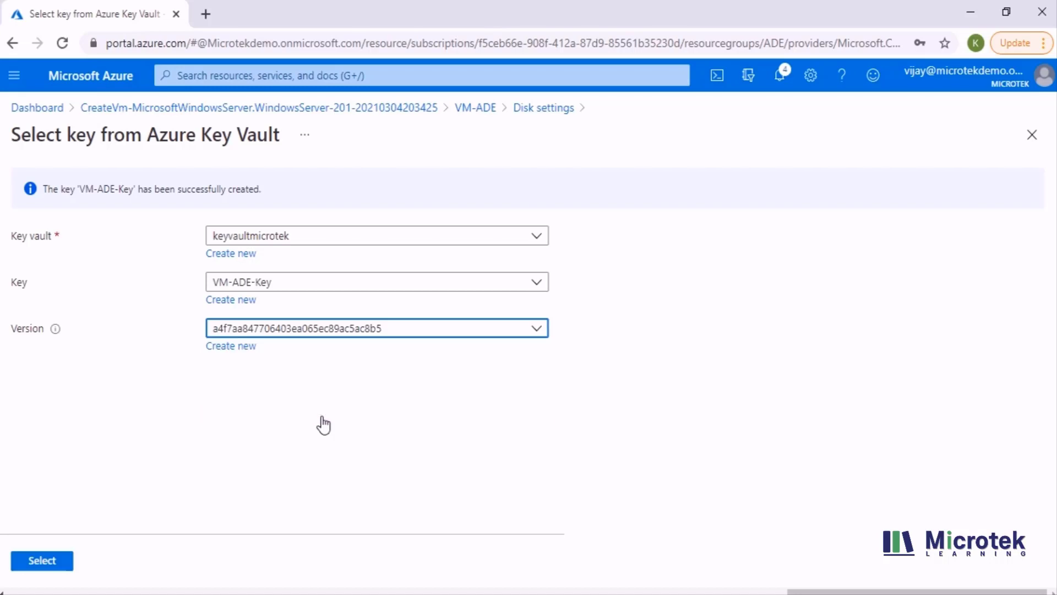
left_click(43, 560)
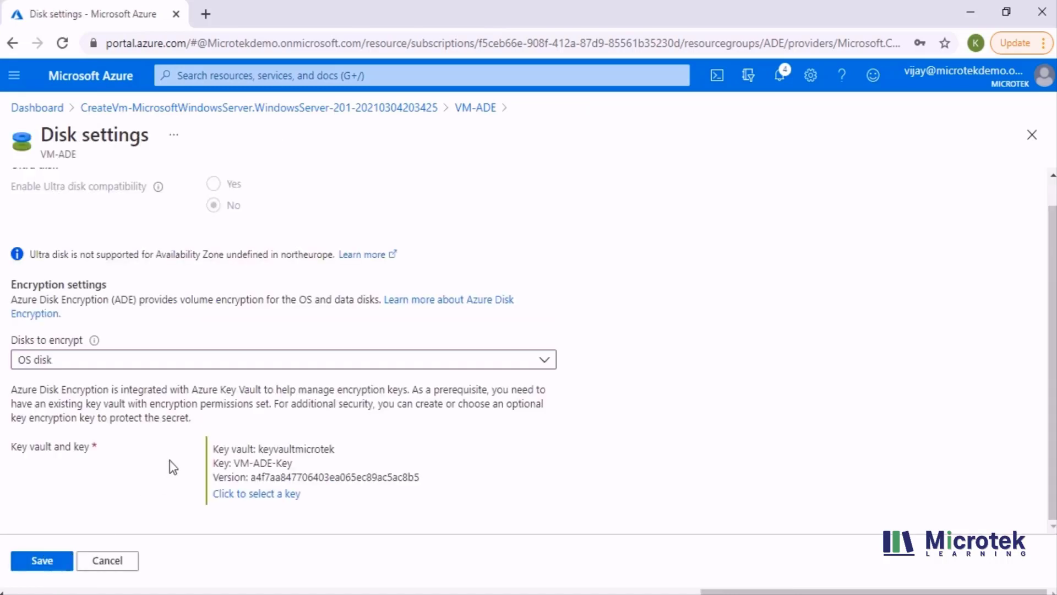
- Save the Disk settings, then clear the success notification to view the encrypted OS disk
left_click(55, 563)
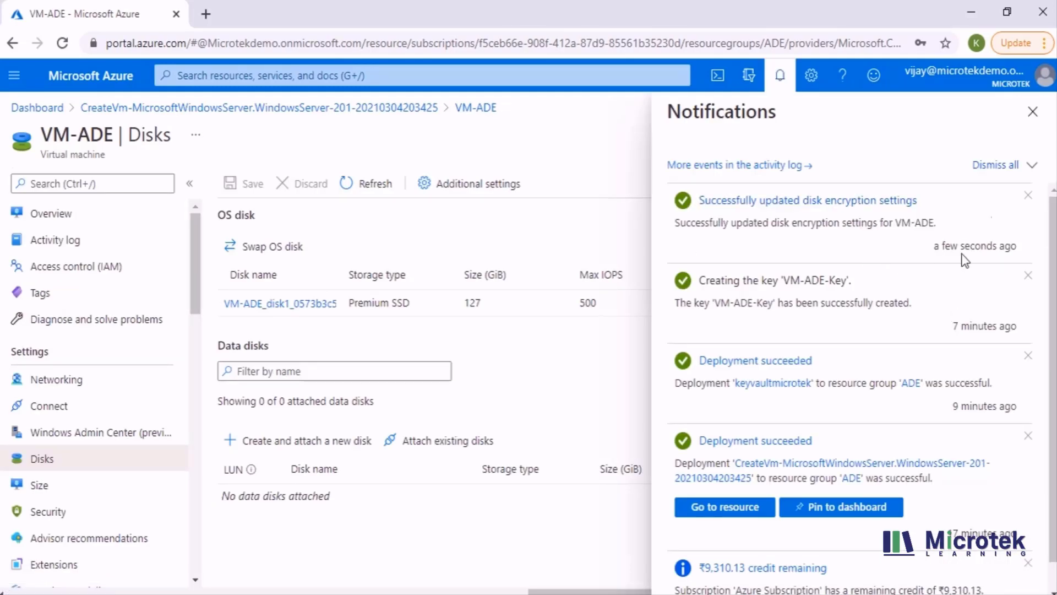
left_click(1032, 112)
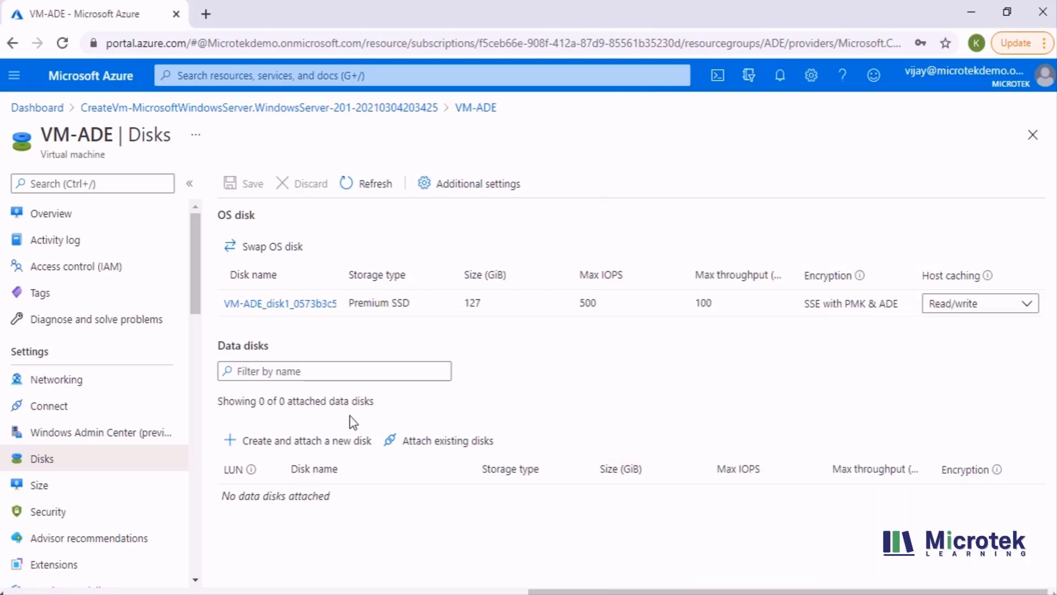
left_click(474, 199)
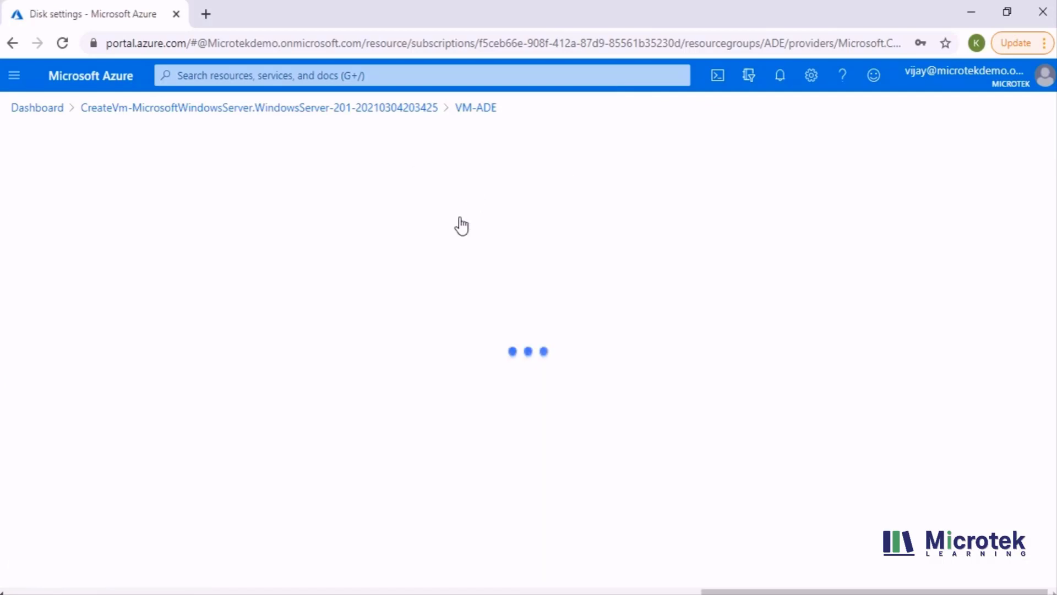
scroll(331, 348, "down", 1)
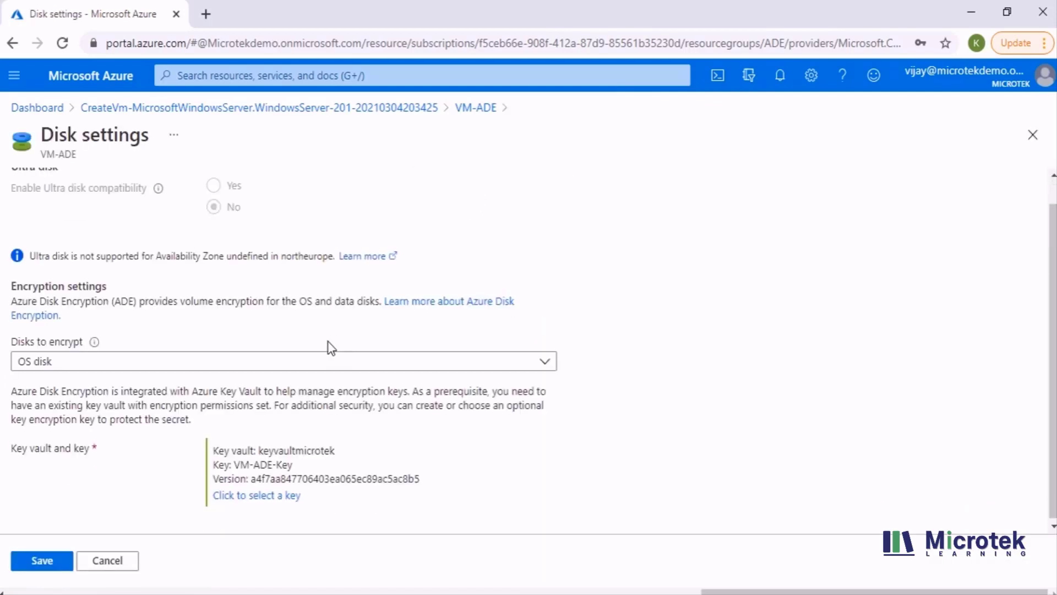
scroll(192, 324, "up", 1)
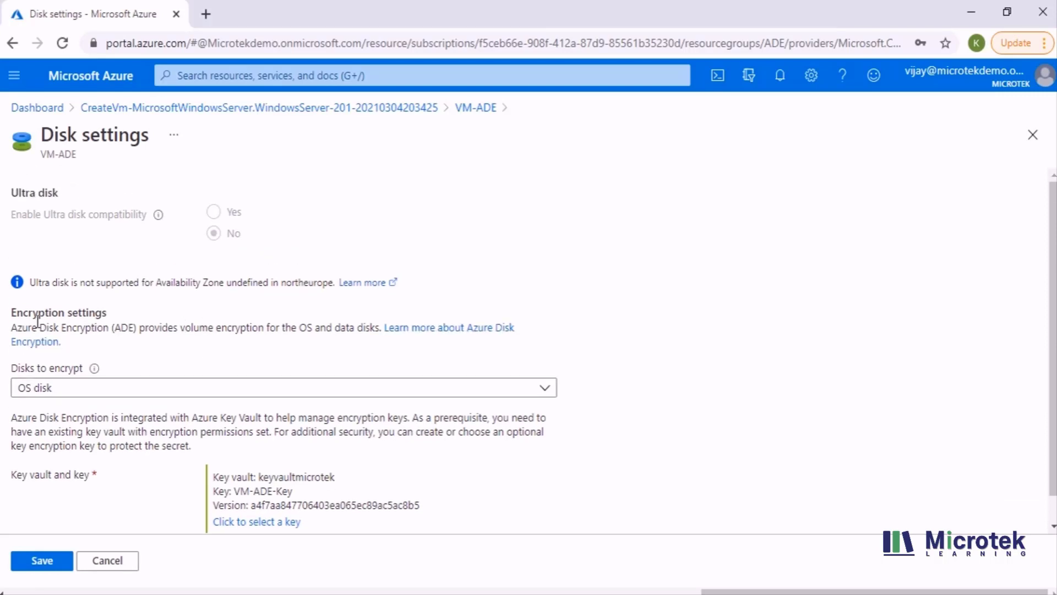
scroll(105, 348, "down", 1)
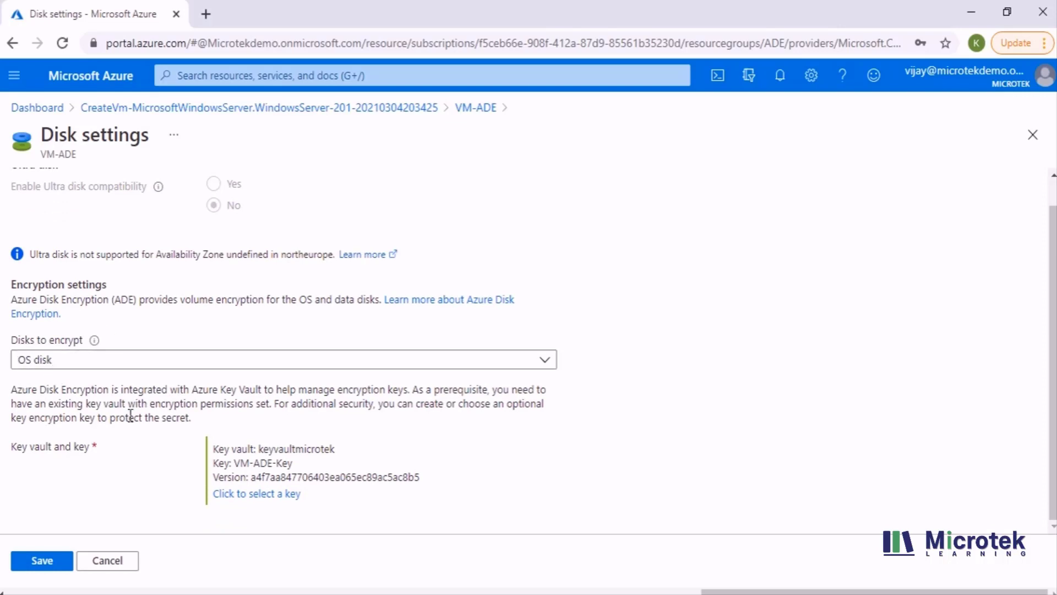
left_click(116, 559)
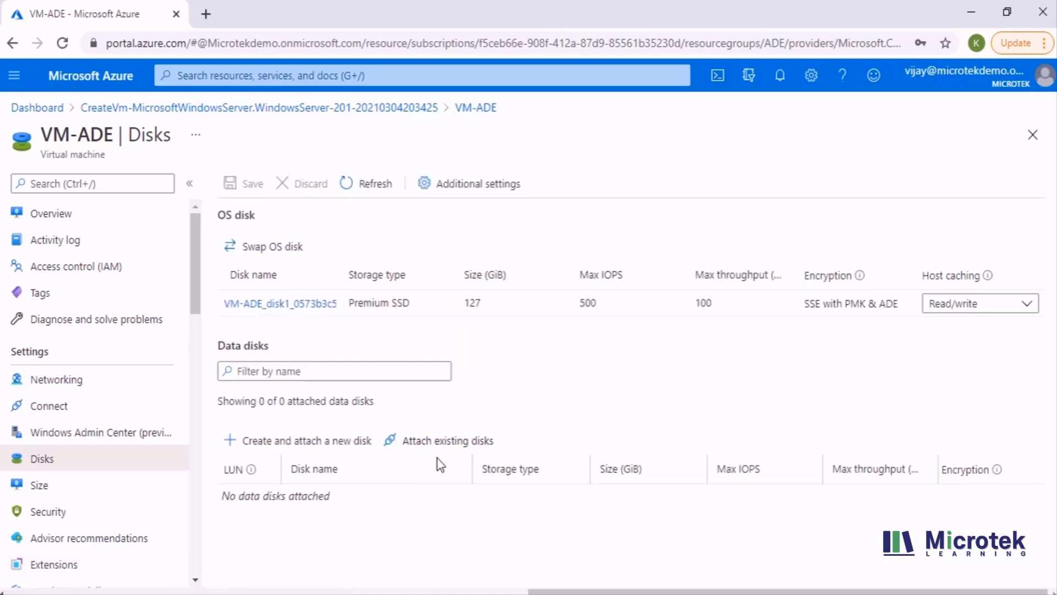